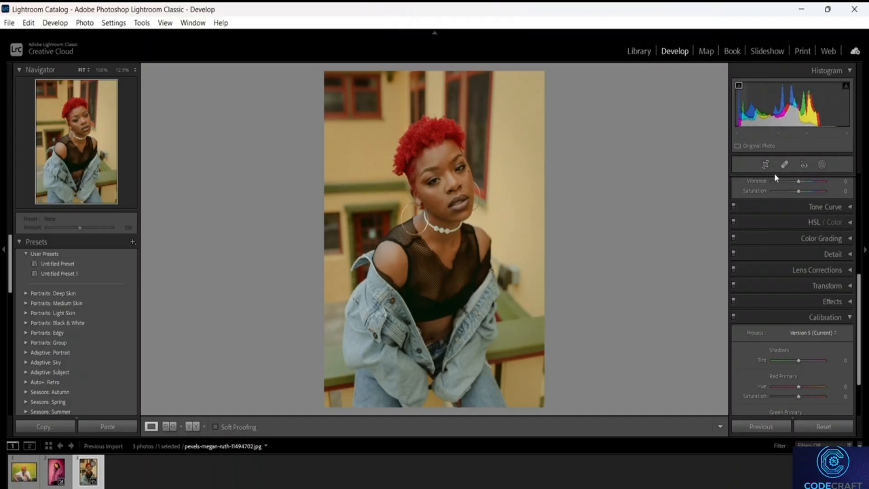
- Crop the portrait freely to the woman's head and upper torso, trimming the bottom and both sides, and apply the crop
{"action": "left_click", "coordinate": [764, 165]}
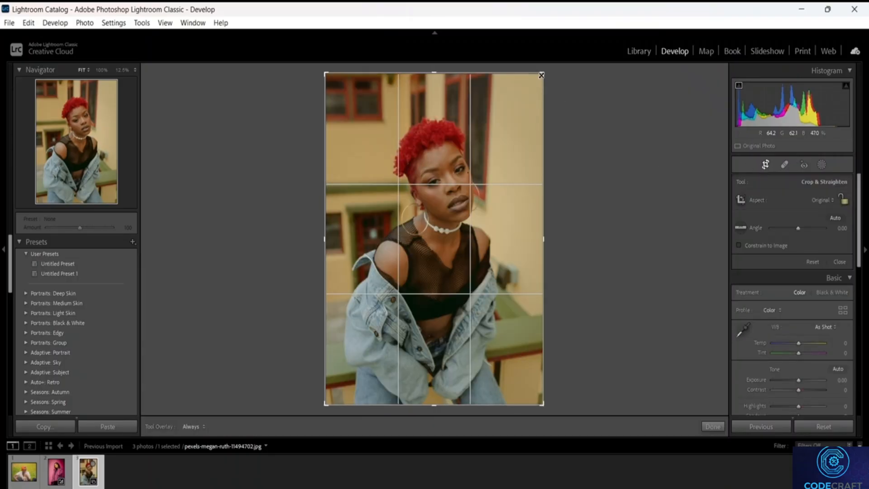
{"action": "left_click_drag", "start_coordinate": [542, 76], "coordinate": [545, 99]}
{"action": "left_click_drag", "start_coordinate": [543, 380], "coordinate": [552, 314]}
{"action": "left_click_drag", "start_coordinate": [542, 157], "coordinate": [541, 110]}
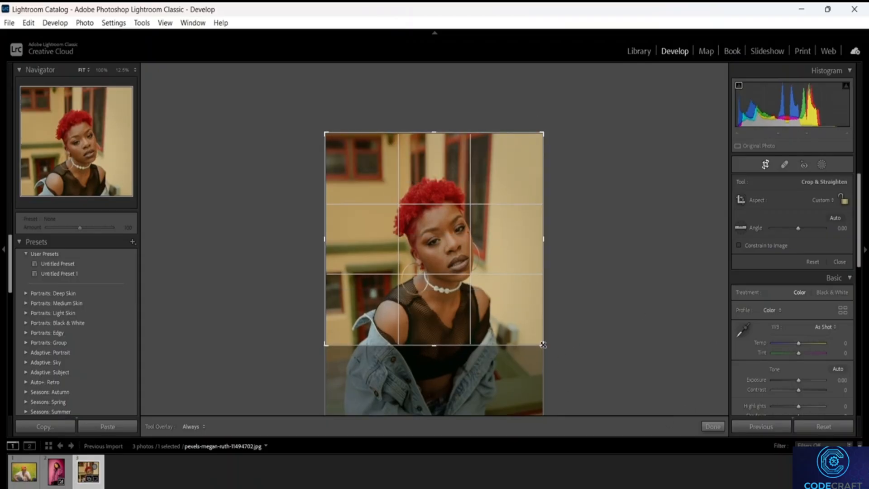
{"action": "left_click_drag", "start_coordinate": [546, 342], "coordinate": [524, 343]}
{"action": "left_click_drag", "start_coordinate": [344, 342], "coordinate": [356, 343]}
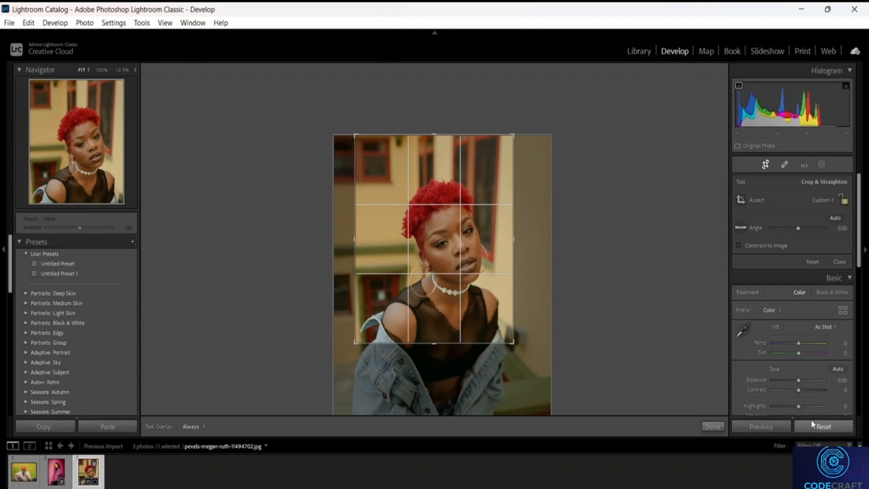
{"action": "left_click", "coordinate": [712, 426]}
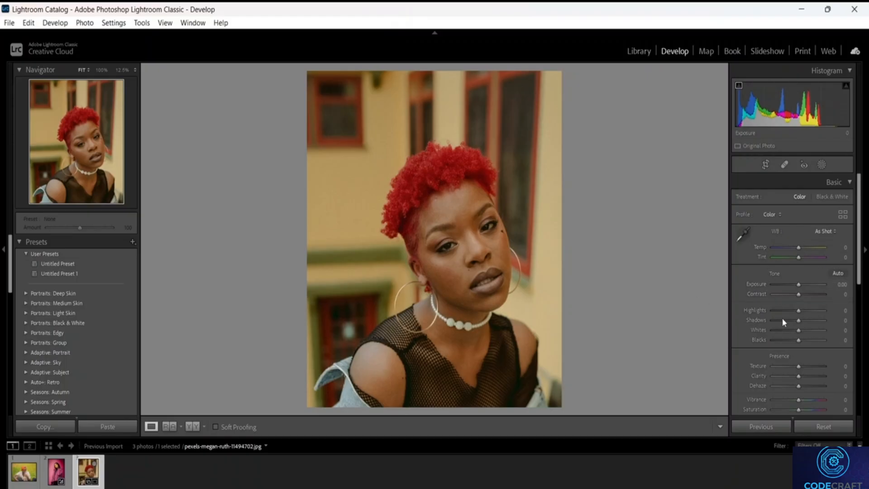
- Set Temp -19, Tint +4, Exposure +0.18, Contrast -25, Highlights -12, Shadows +12, Whites -18, Texture -26 and Clarity +16
{"action": "left_click_drag", "start_coordinate": [798, 248], "coordinate": [803, 377]}
{"action": "double_click", "coordinate": [801, 343]}
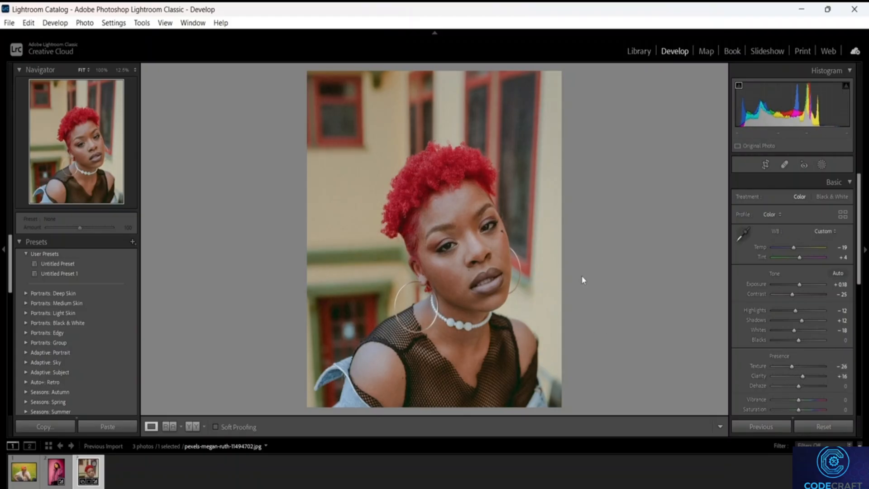
{"action": "left_click", "coordinate": [473, 254]}
{"action": "left_click", "coordinate": [462, 250]}
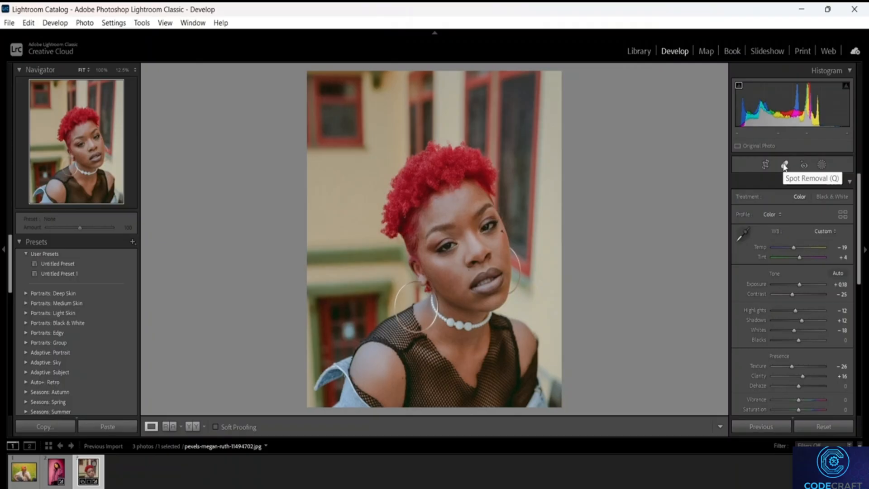
{"action": "scroll", "coordinate": [759, 284], "scroll_direction": "down", "scroll_amount": 3}
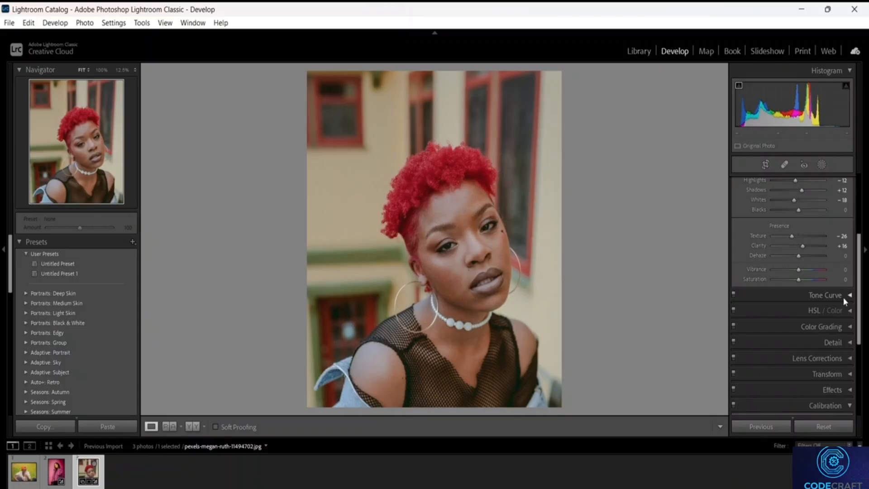
{"action": "scroll", "coordinate": [787, 260], "scroll_direction": "up", "scroll_amount": 3}
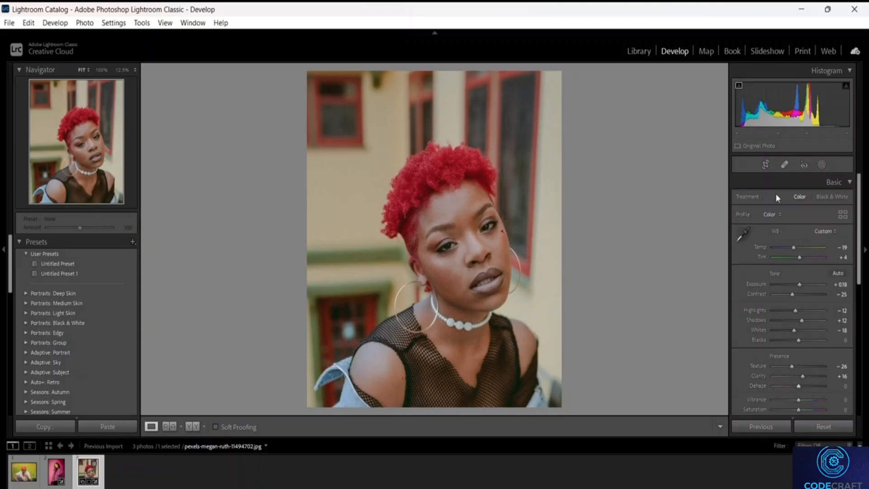
- Apply automatic tone control in the Library module's Quick Develop and fine-tune the exposure in single steps
{"action": "left_click", "coordinate": [639, 51]}
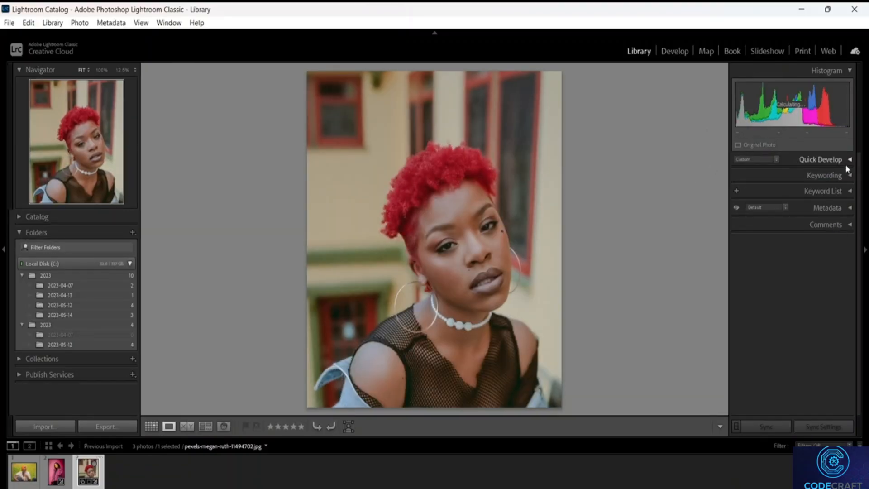
{"action": "left_click", "coordinate": [845, 164]}
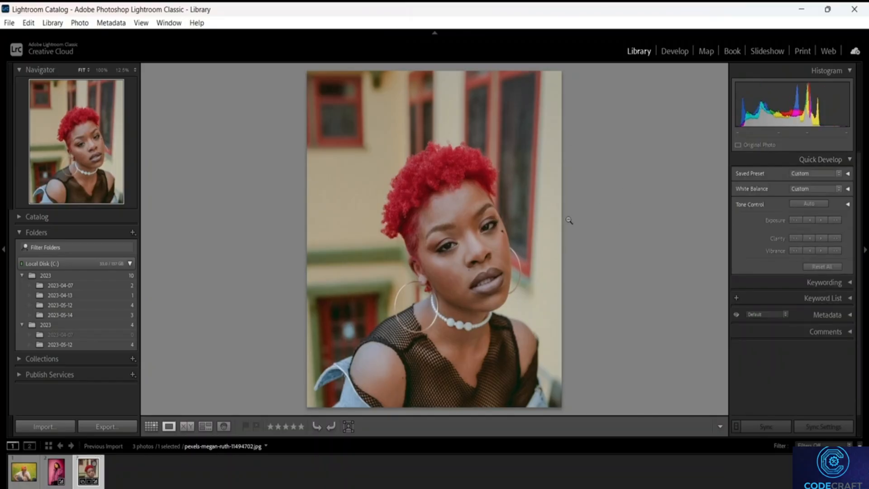
{"action": "left_click", "coordinate": [816, 204]}
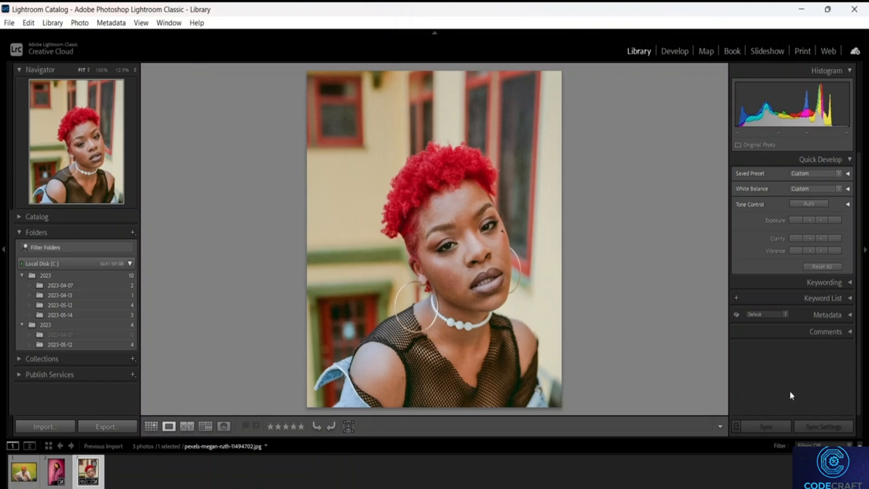
{"action": "key", "text": "ctrl+z"}
{"action": "left_click", "coordinate": [806, 221]}
{"action": "left_click", "coordinate": [820, 220]}
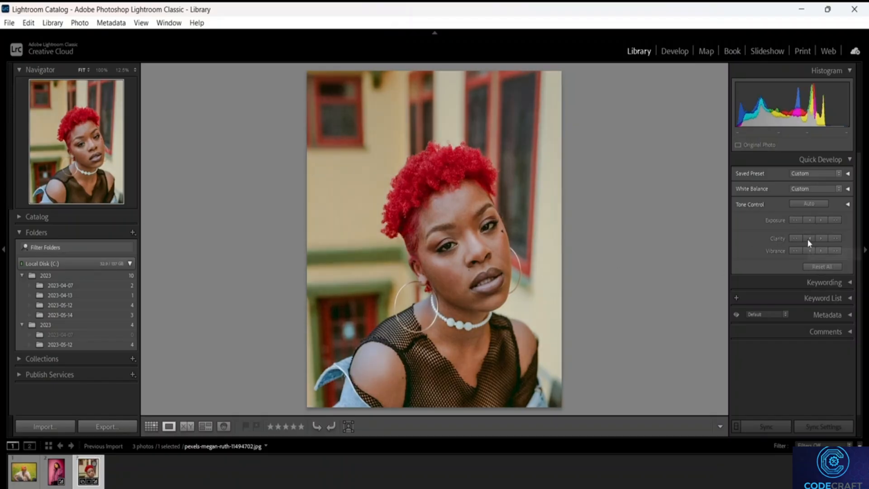
- Nudge Clarity and Vibrance down and up in Quick Develop, and lower Shadows one step in the expanded tone controls
{"action": "left_click", "coordinate": [807, 239]}
{"action": "left_click", "coordinate": [822, 239]}
{"action": "left_click", "coordinate": [809, 249]}
{"action": "left_click", "coordinate": [820, 251]}
{"action": "left_click", "coordinate": [848, 205]}
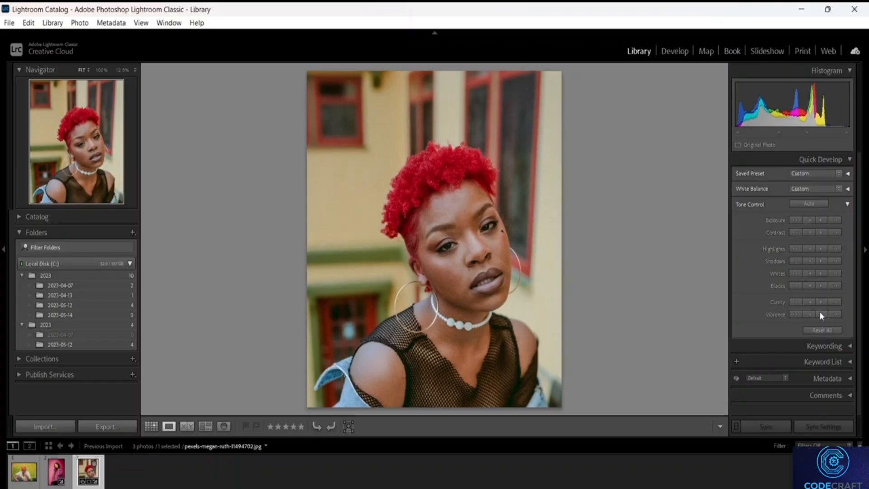
{"action": "left_click", "coordinate": [809, 261]}
- In the Develop module, heal the mark beside the woman's eye using Spot Removal at size 64, feather 35 and opacity 26
{"action": "left_click", "coordinate": [675, 52]}
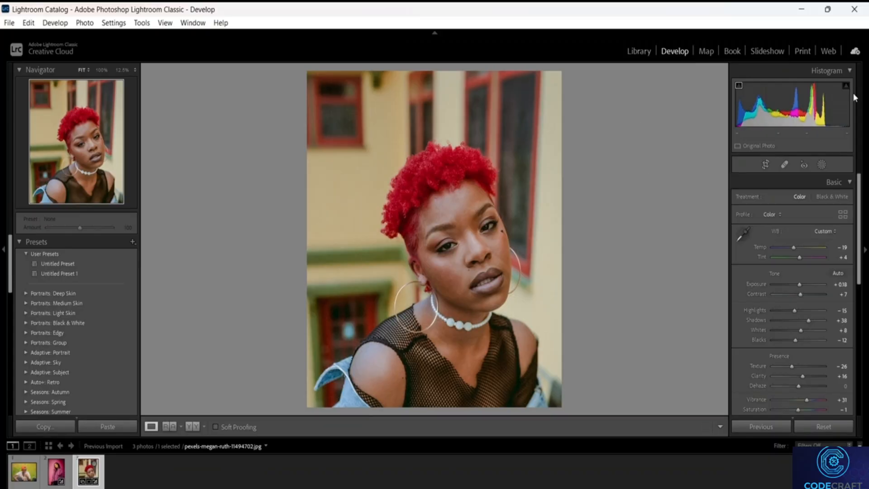
{"action": "left_click", "coordinate": [786, 165]}
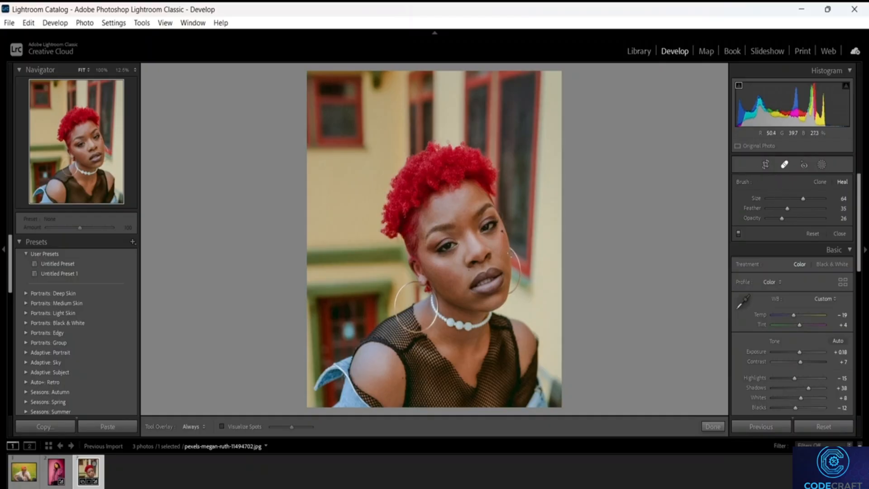
{"action": "left_click", "coordinate": [501, 235]}
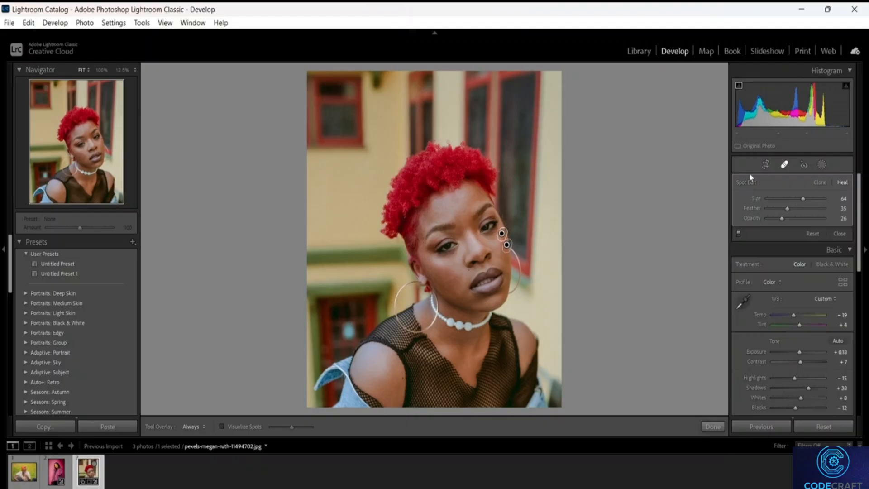
{"action": "left_click", "coordinate": [784, 165]}
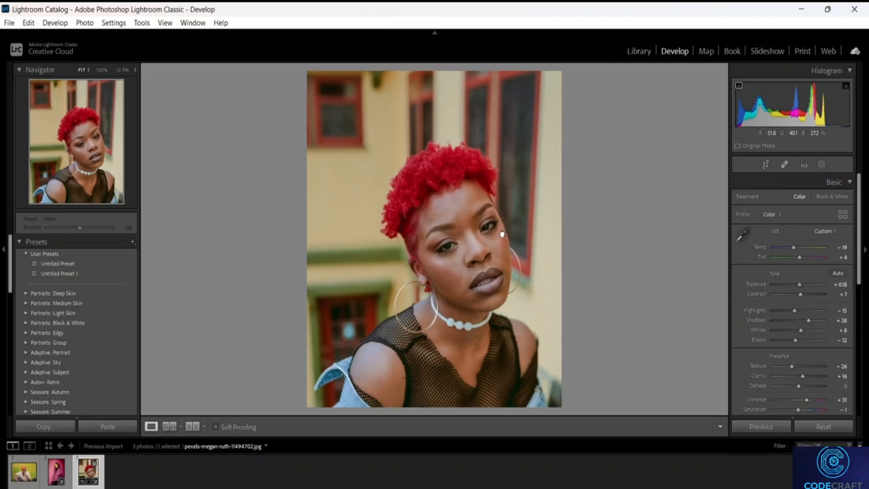
- Heal the mole between the nose and cheek using Spot Removal at size 42, feather 35 and opacity 26
{"action": "key", "text": "ctrl+minus"}
{"action": "left_click", "coordinate": [479, 243]}
{"action": "left_click", "coordinate": [94, 143]}
{"action": "left_click", "coordinate": [94, 143]}
{"action": "left_click", "coordinate": [94, 143]}
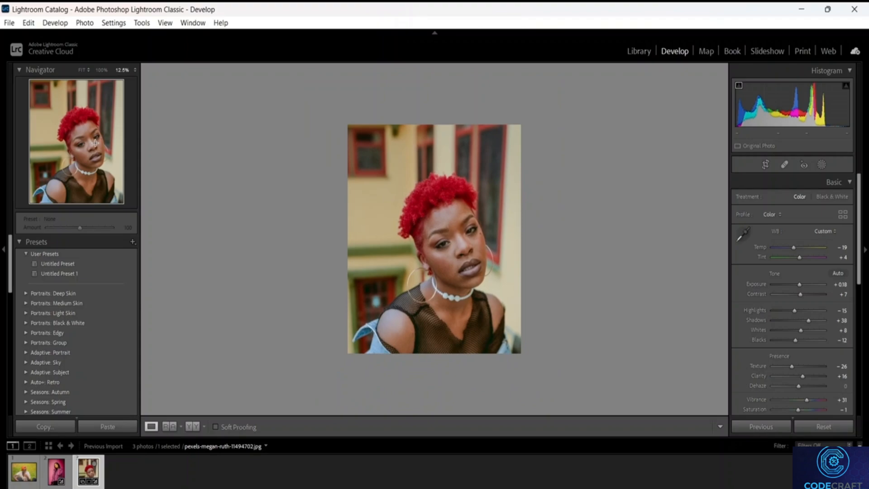
{"action": "left_click", "coordinate": [135, 71]}
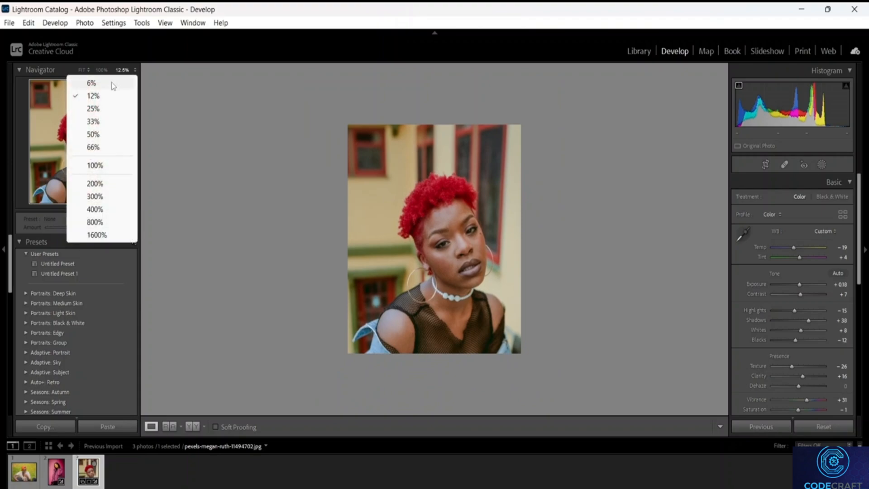
{"action": "left_click", "coordinate": [107, 147]}
{"action": "left_click_drag", "start_coordinate": [492, 237], "coordinate": [487, 138]}
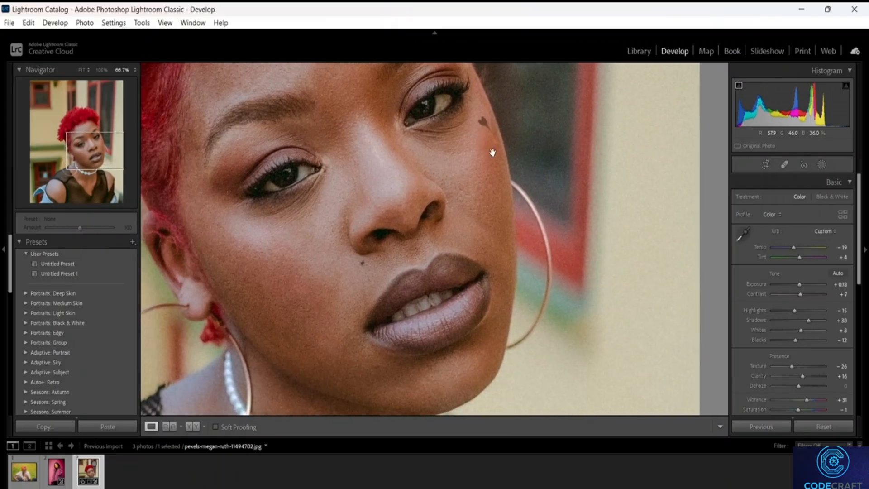
{"action": "left_click", "coordinate": [785, 166]}
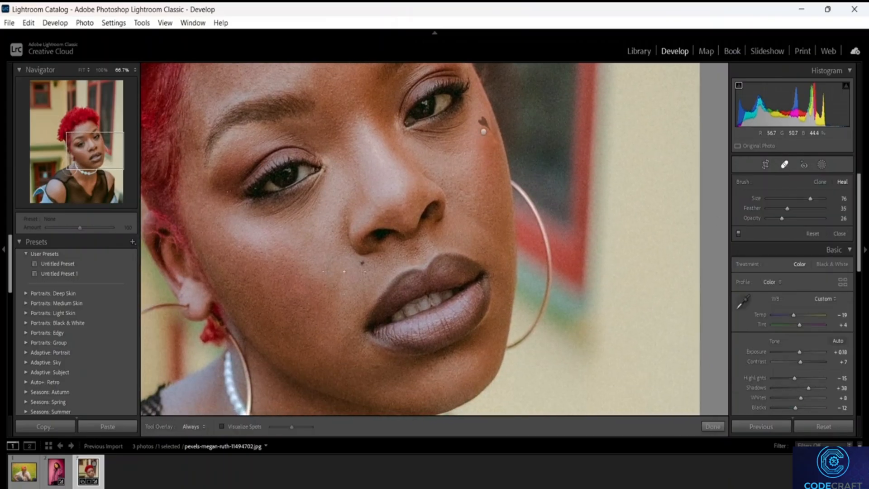
{"action": "scroll", "coordinate": [555, 207], "scroll_direction": "down", "scroll_amount": 6}
{"action": "scroll", "coordinate": [366, 262], "scroll_direction": "down", "scroll_amount": 1}
{"action": "left_click", "coordinate": [357, 266]}
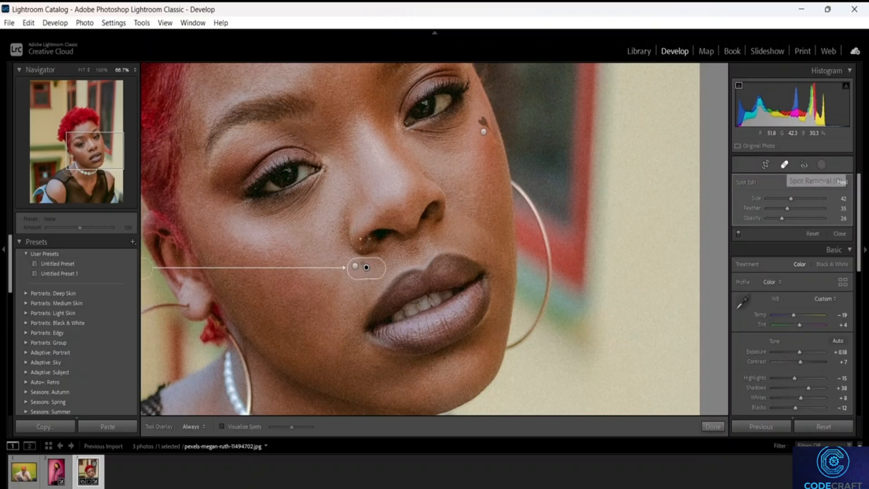
{"action": "left_click", "coordinate": [366, 268]}
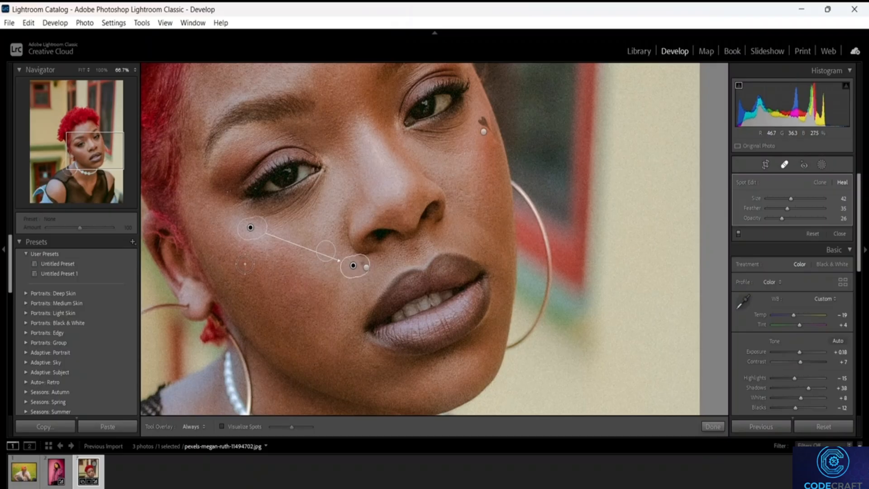
- Try a large healing stroke across the cheek, undo it, retouch a smaller cheek area and finish Spot Removal
{"action": "mouse_move", "coordinate": [245, 264]}
{"action": "left_mouse_down"}
{"action": "mouse_move", "coordinate": [280, 295]}
{"action": "mouse_move", "coordinate": [293, 286]}
{"action": "mouse_move", "coordinate": [407, 344]}
{"action": "mouse_move", "coordinate": [287, 295]}
{"action": "mouse_move", "coordinate": [314, 281]}
{"action": "mouse_move", "coordinate": [305, 273]}
{"action": "mouse_move", "coordinate": [307, 246]}
{"action": "mouse_move", "coordinate": [290, 261]}
{"action": "left_mouse_up"}
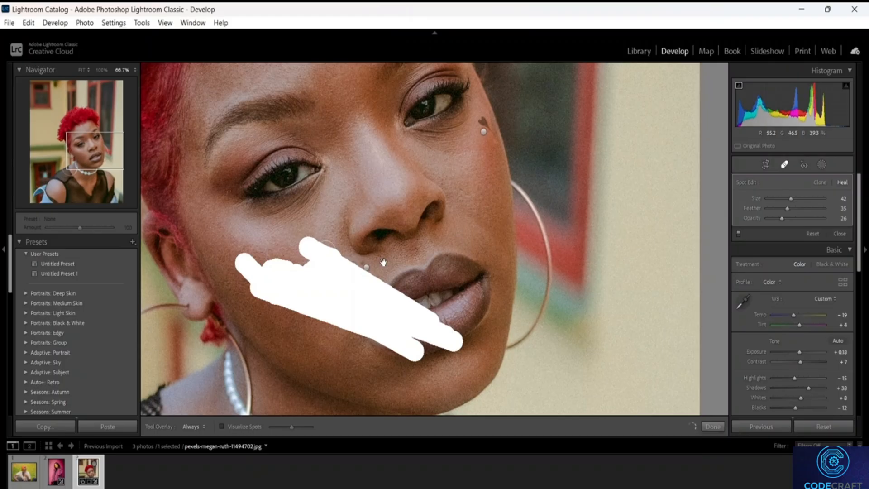
{"action": "key", "text": "ctrl+z"}
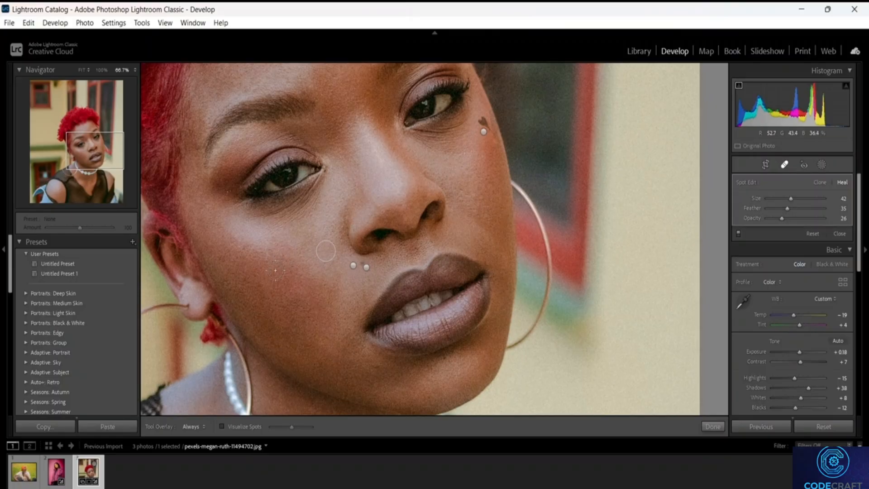
{"action": "left_click", "coordinate": [302, 268]}
{"action": "left_click", "coordinate": [784, 165]}
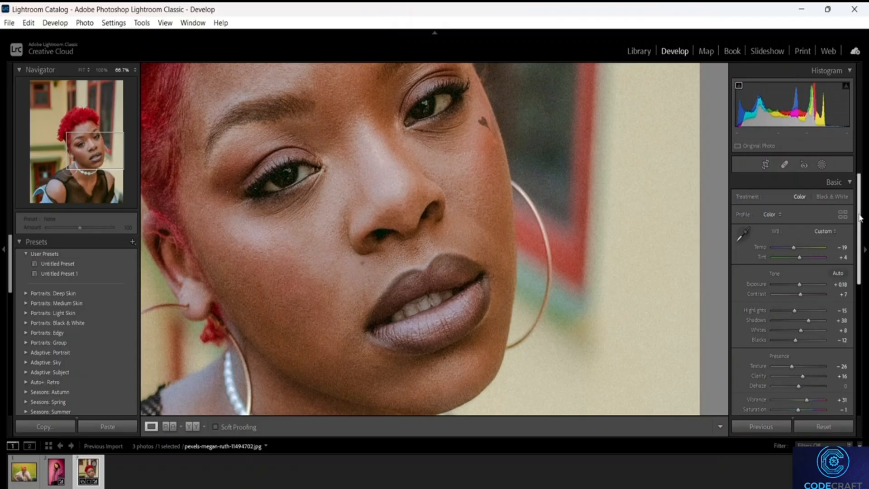
- In the photo of the man in the orange cap, heal two forehead blemishes and reposition their sample sources
{"action": "left_click", "coordinate": [53, 482]}
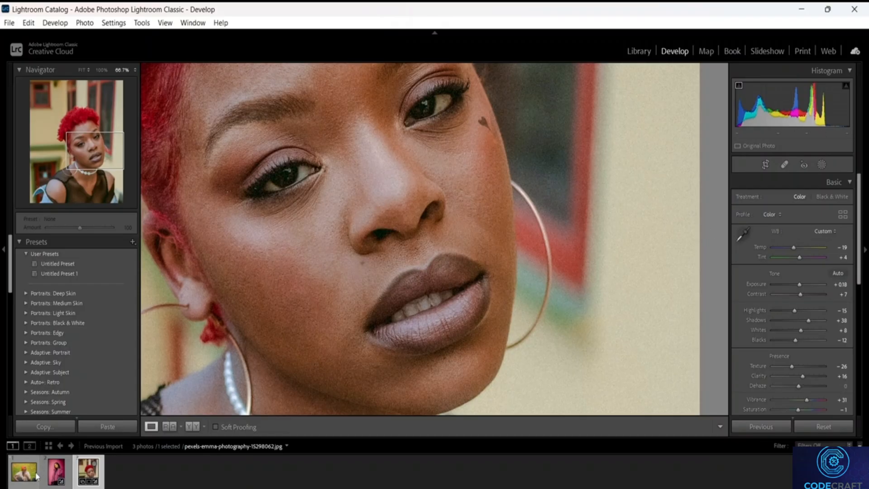
{"action": "left_click", "coordinate": [34, 477]}
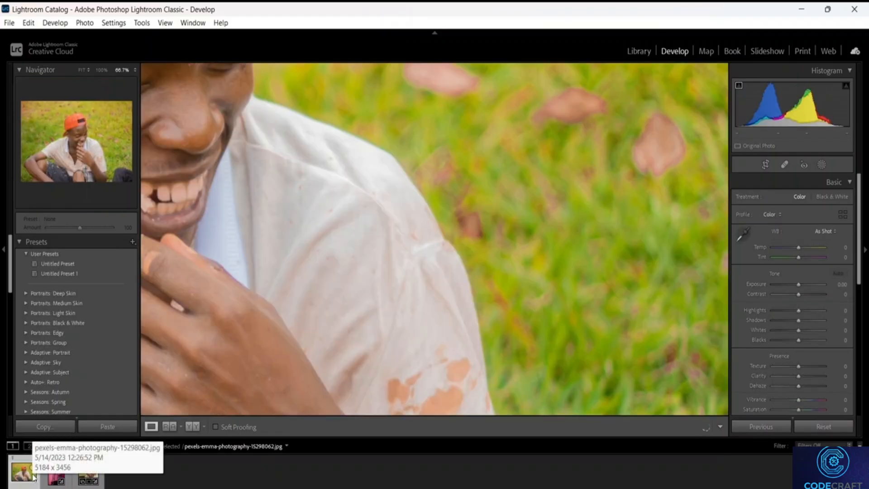
{"action": "left_click_drag", "start_coordinate": [281, 285], "coordinate": [494, 411]}
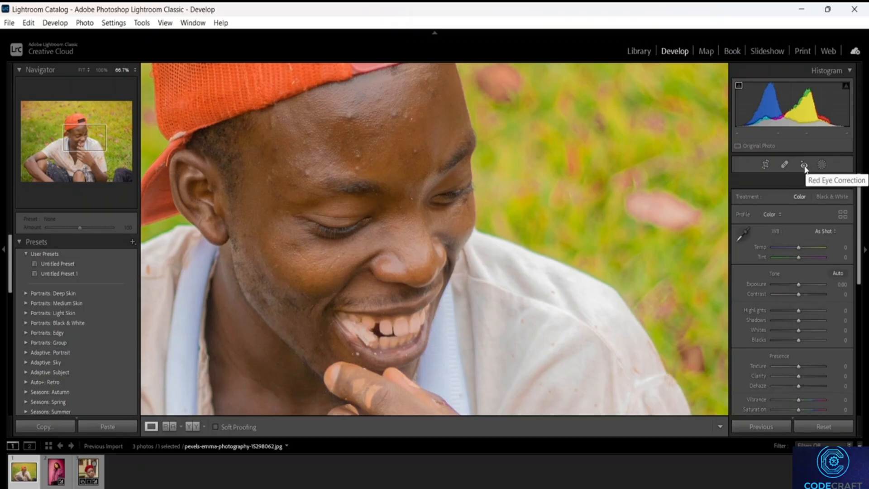
{"action": "left_click", "coordinate": [784, 165]}
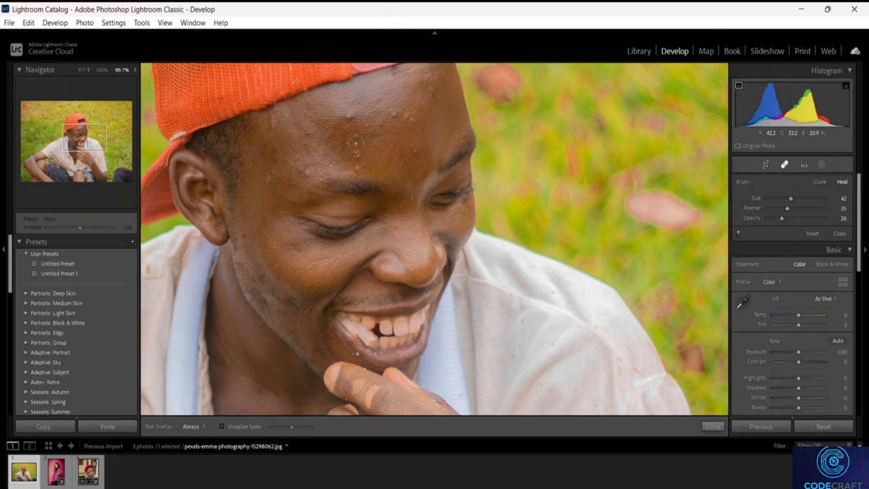
{"action": "left_click", "coordinate": [350, 116]}
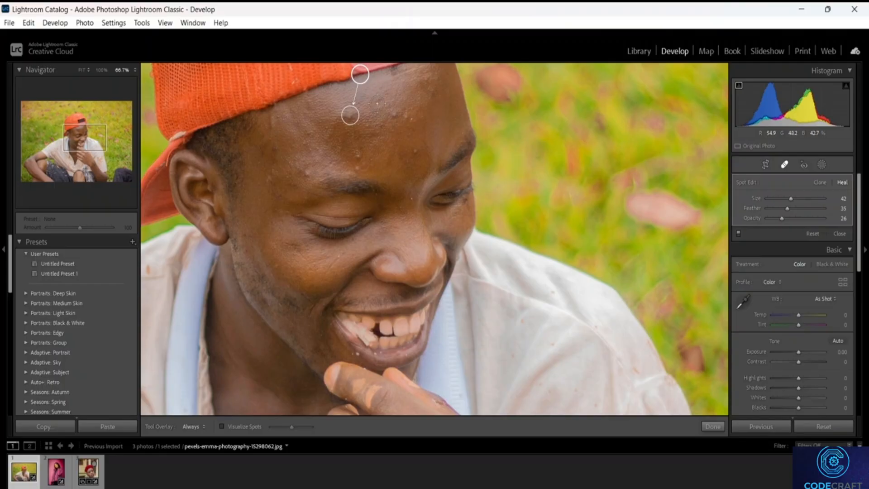
{"action": "left_click_drag", "start_coordinate": [360, 74], "coordinate": [374, 87]}
{"action": "left_click", "coordinate": [392, 115]}
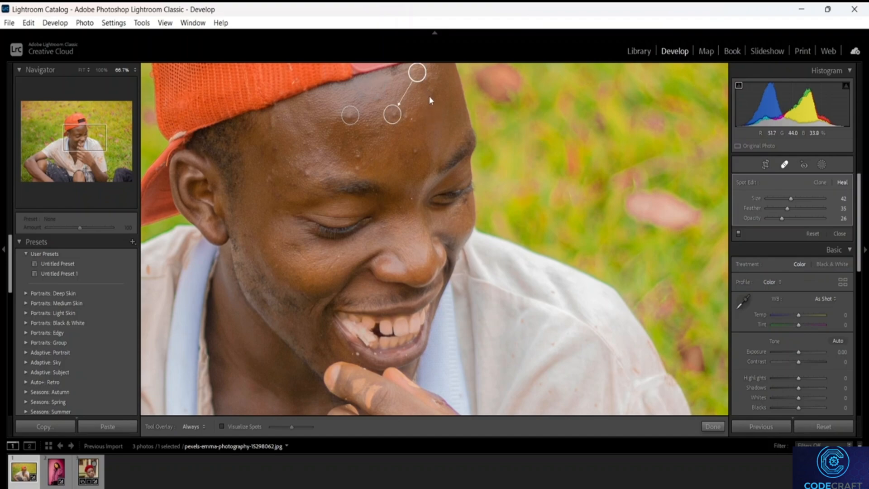
{"action": "left_click_drag", "start_coordinate": [417, 72], "coordinate": [452, 118]}
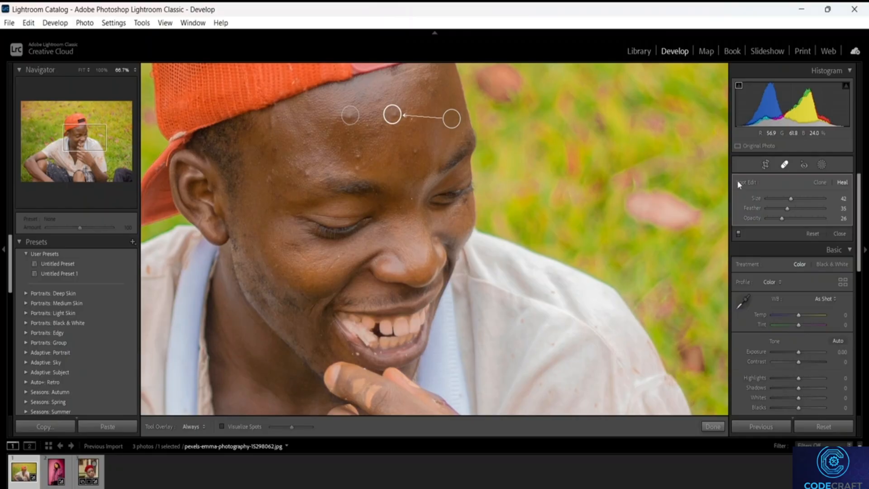
- Raise the healing opacity to 100 and heal further spots on the forehead above the man's far eyebrow
{"action": "left_click", "coordinate": [796, 218]}
{"action": "left_click_drag", "start_coordinate": [822, 219], "coordinate": [828, 219]}
{"action": "left_click", "coordinate": [436, 113]}
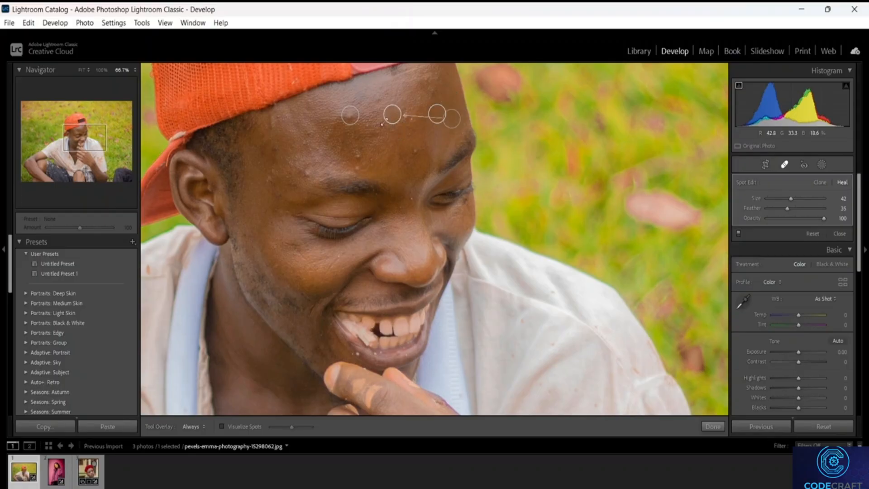
{"action": "left_click", "coordinate": [440, 90]}
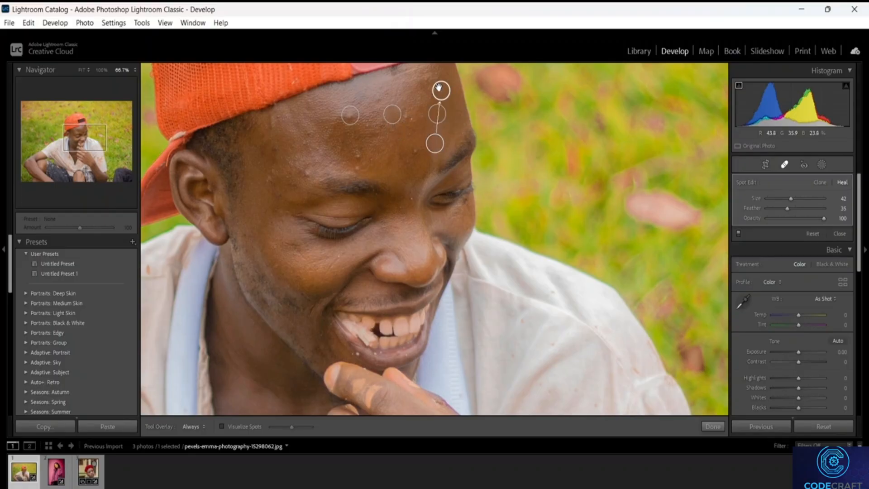
- Reposition the sample source of the healing spot above the brow gap and set the feather to 98
{"action": "left_click", "coordinate": [394, 174]}
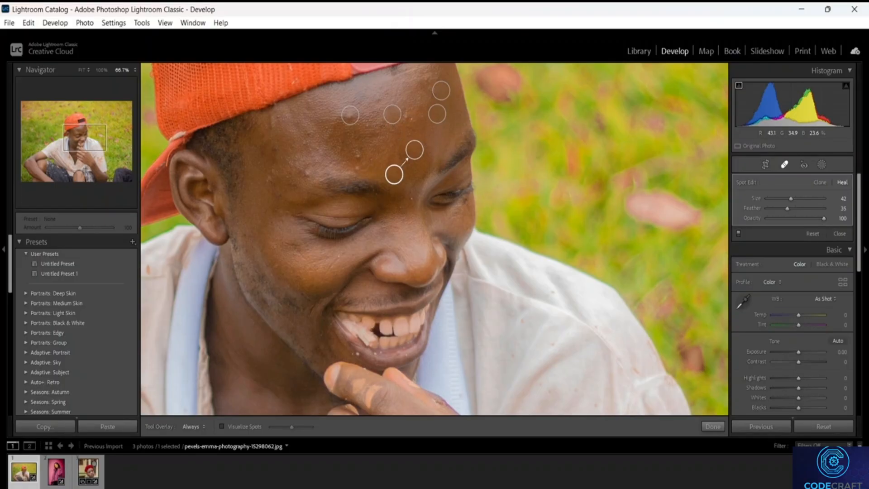
{"action": "left_click_drag", "start_coordinate": [394, 175], "coordinate": [408, 176]}
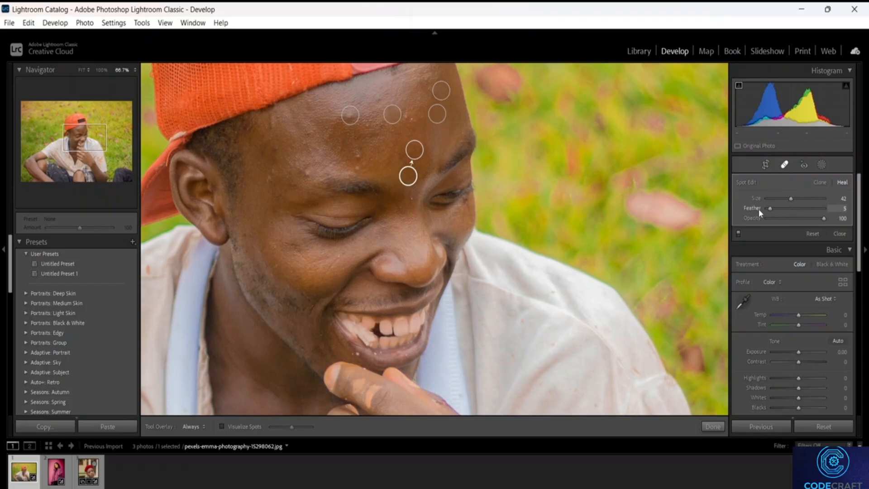
{"action": "left_click_drag", "start_coordinate": [822, 217], "coordinate": [826, 218]}
- Heal three more blemishes across the middle of the forehead and move the last one's sample source up towards the cap
{"action": "left_click", "coordinate": [355, 154]}
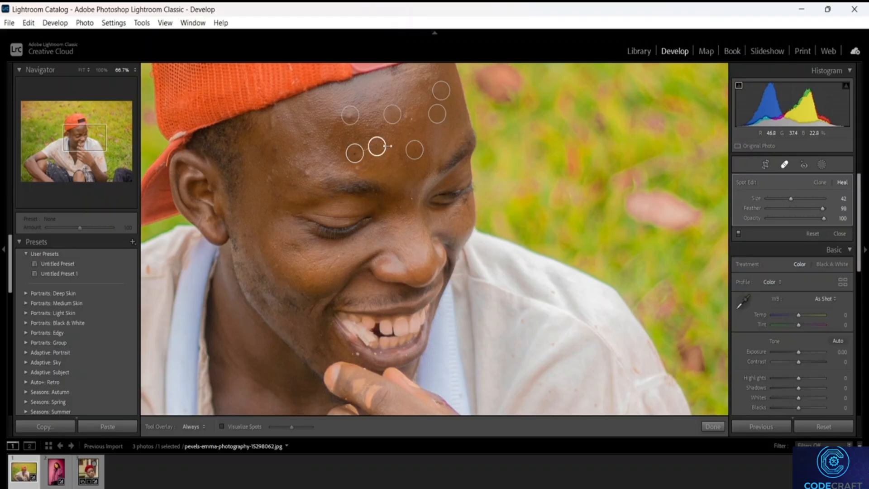
{"action": "left_click", "coordinate": [399, 138]}
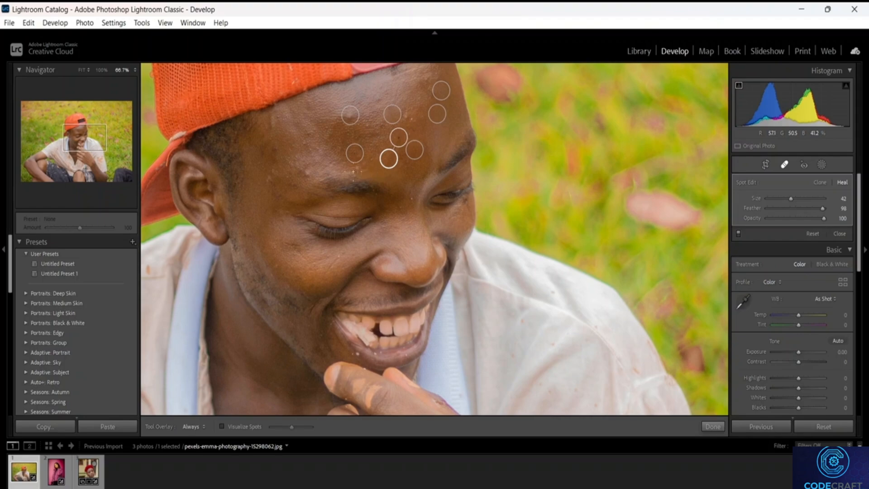
{"action": "left_click", "coordinate": [355, 153]}
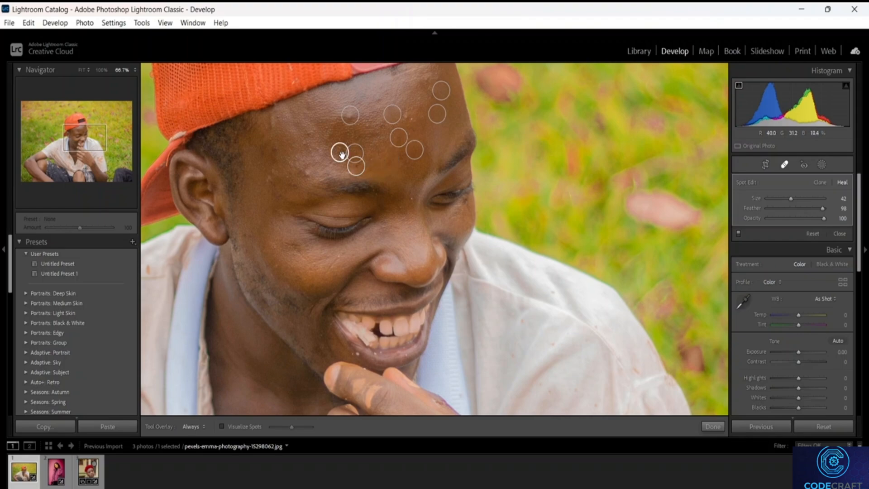
{"action": "mouse_move", "coordinate": [339, 151]}
{"action": "left_mouse_down"}
{"action": "mouse_move", "coordinate": [334, 132]}
{"action": "mouse_move", "coordinate": [372, 96]}
{"action": "left_mouse_up"}
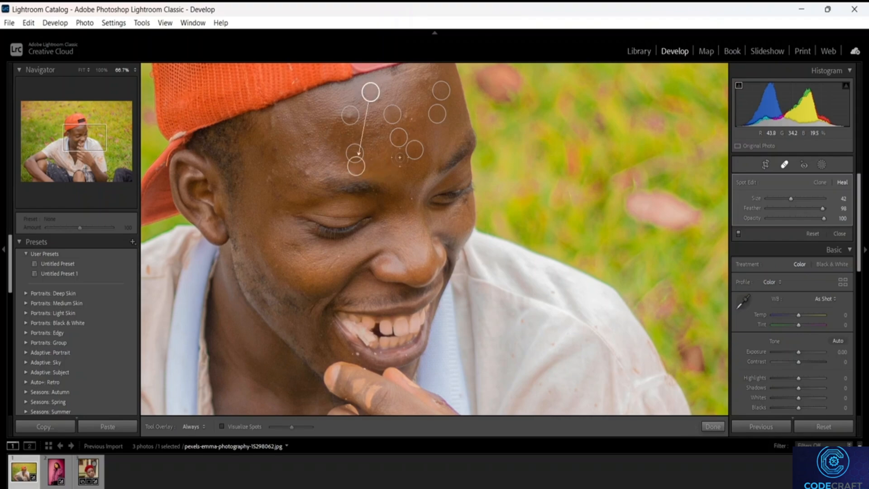
- Heal the blemishes on the forehead near the man's temple, reposition their sample sources and finish Spot Removal
{"action": "left_click", "coordinate": [308, 133]}
{"action": "left_click_drag", "start_coordinate": [297, 126], "coordinate": [332, 103]}
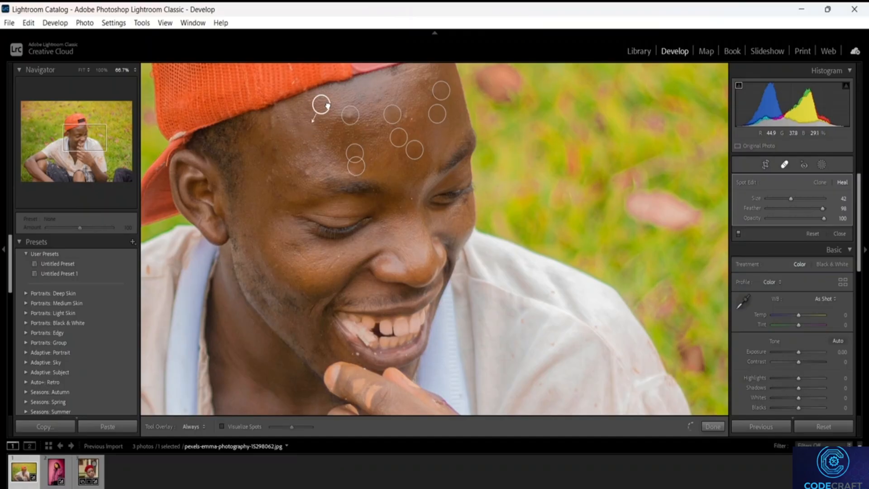
{"action": "left_click", "coordinate": [272, 122]}
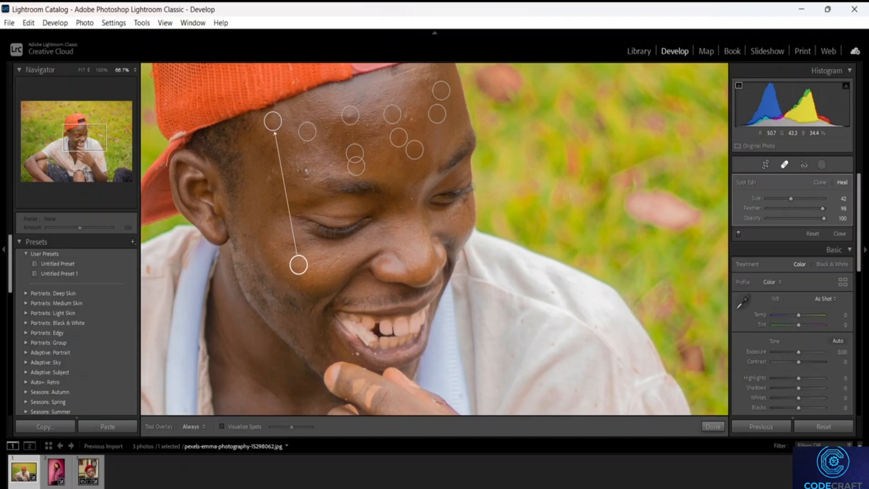
{"action": "left_click", "coordinate": [306, 169]}
{"action": "mouse_move", "coordinate": [282, 121]}
{"action": "left_mouse_down"}
{"action": "mouse_move", "coordinate": [353, 107]}
{"action": "mouse_move", "coordinate": [348, 121]}
{"action": "left_mouse_up"}
{"action": "left_click", "coordinate": [353, 117]}
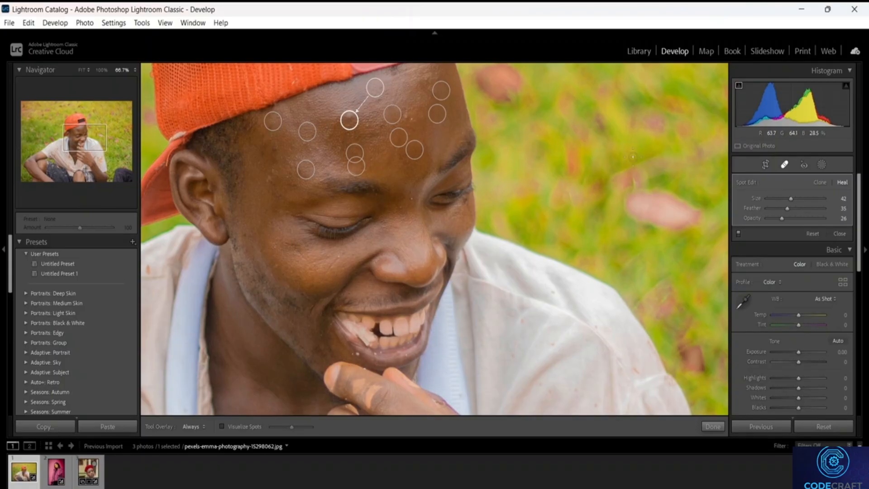
{"action": "left_click", "coordinate": [782, 163]}
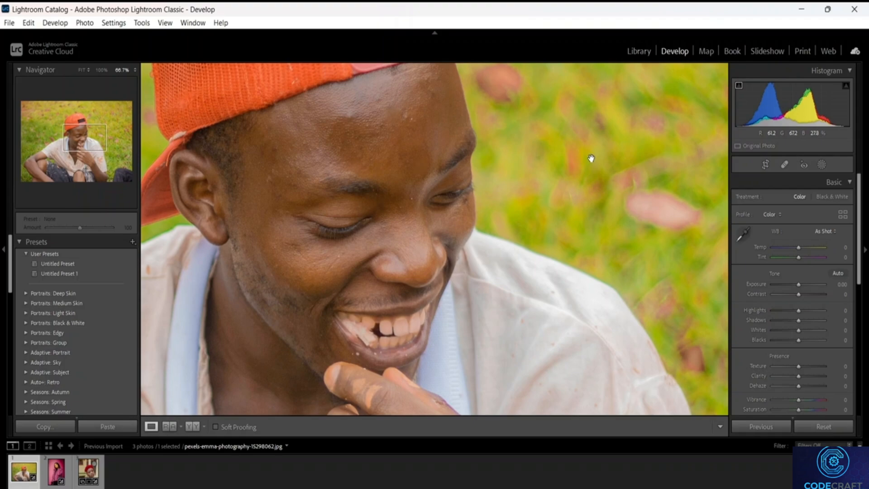
- Reopen Spot Removal in Clone mode, clone skin over two forehead blemishes at size 42 and finish the retouch
{"action": "left_click", "coordinate": [784, 166]}
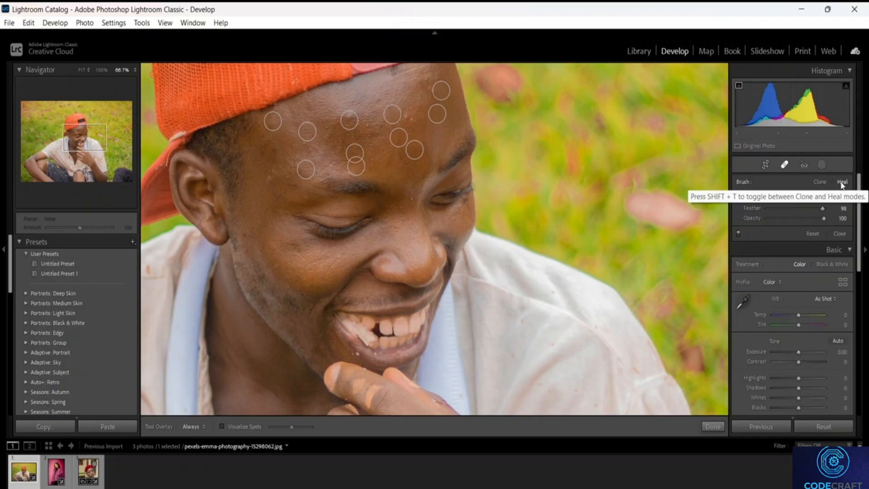
{"action": "left_click", "coordinate": [819, 182]}
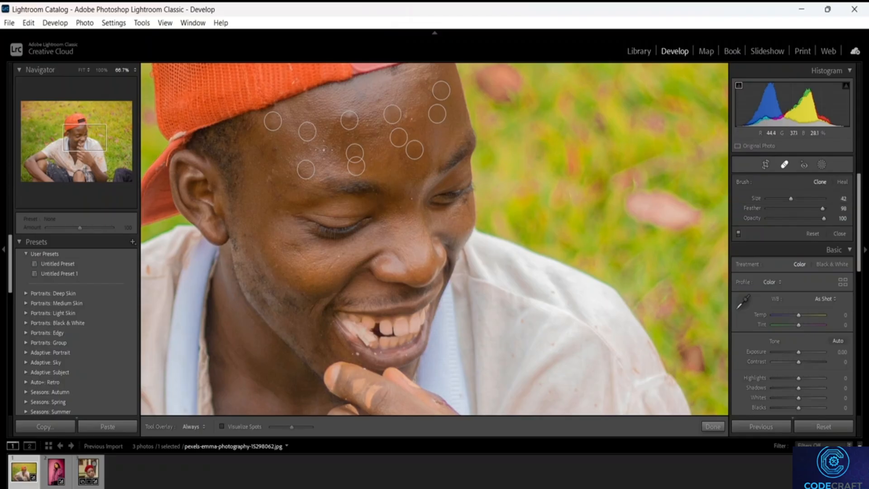
{"action": "left_click", "coordinate": [306, 131]}
{"action": "left_click", "coordinate": [326, 148]}
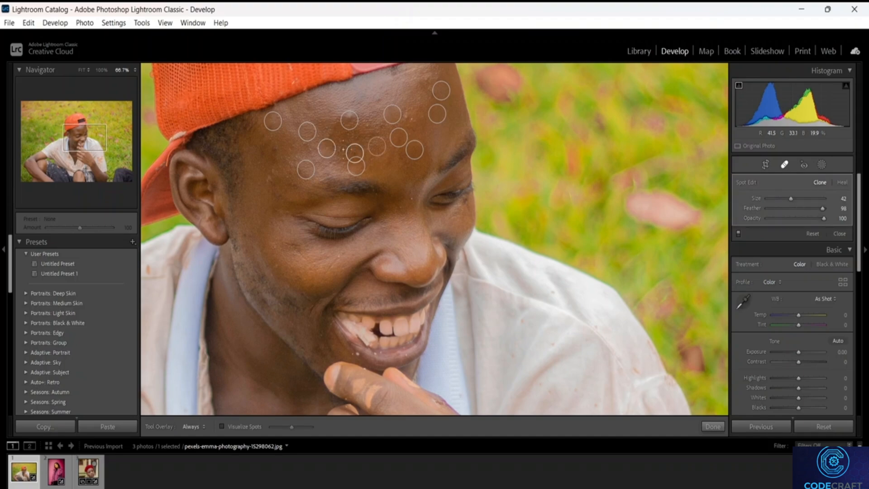
{"action": "left_click", "coordinate": [360, 116]}
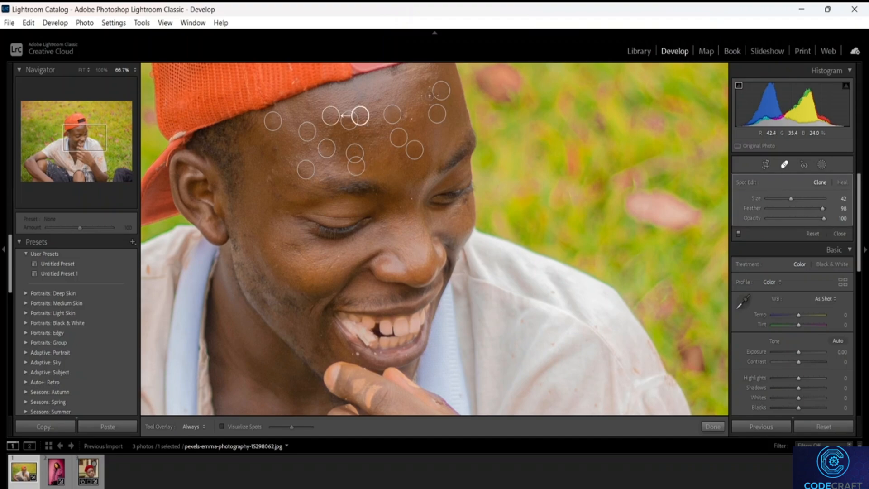
{"action": "mouse_move", "coordinate": [361, 119]}
{"action": "left_mouse_down"}
{"action": "mouse_move", "coordinate": [368, 94]}
{"action": "mouse_move", "coordinate": [339, 97]}
{"action": "mouse_move", "coordinate": [322, 81]}
{"action": "mouse_move", "coordinate": [282, 77]}
{"action": "mouse_move", "coordinate": [244, 83]}
{"action": "mouse_move", "coordinate": [257, 115]}
{"action": "mouse_move", "coordinate": [360, 109]}
{"action": "mouse_move", "coordinate": [316, 112]}
{"action": "left_mouse_up"}
{"action": "left_click", "coordinate": [784, 164]}
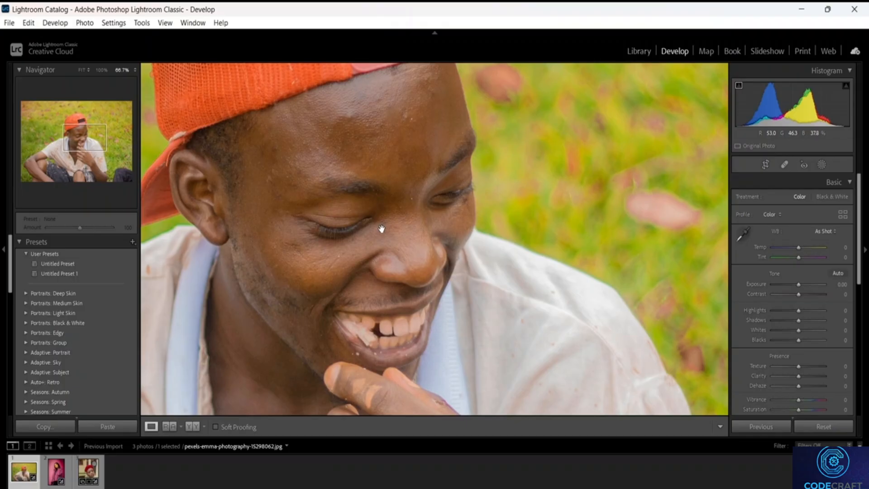
- Start Red Eye Correction, switch to the portrait of the red-haired woman and try the correction on her near eye
{"action": "left_click", "coordinate": [804, 165]}
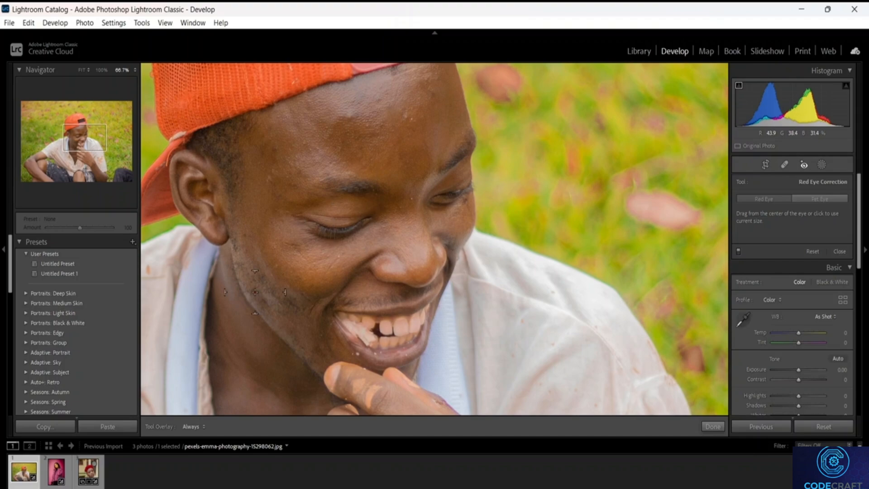
{"action": "left_click", "coordinate": [91, 473]}
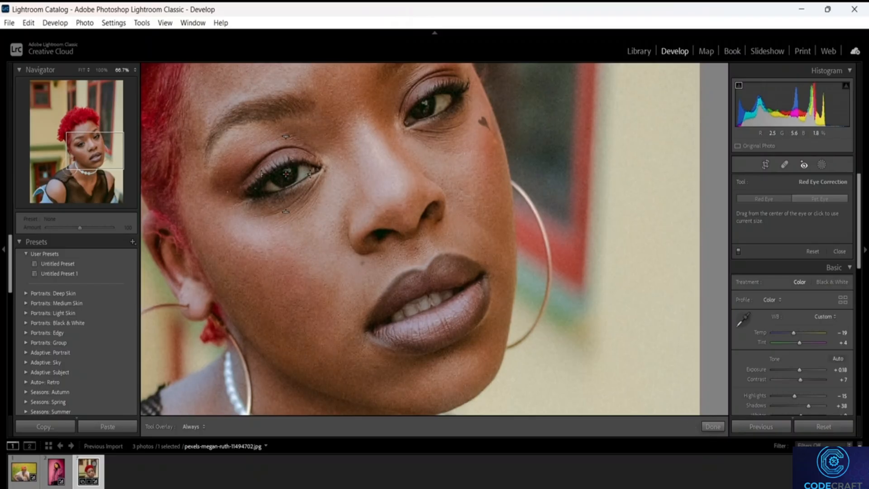
{"action": "left_click", "coordinate": [286, 174]}
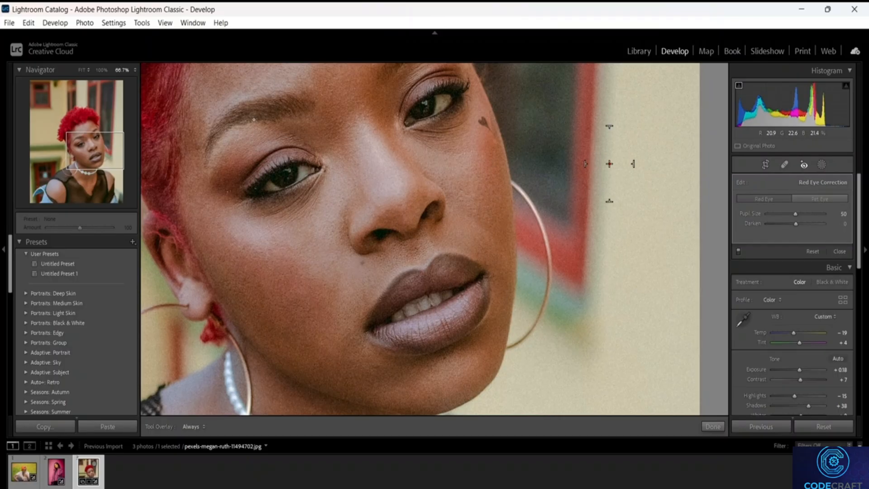
- Return to Spot Removal and move the existing healing patch off the heart mark onto the cheek beside the nose
{"action": "left_click", "coordinate": [784, 165]}
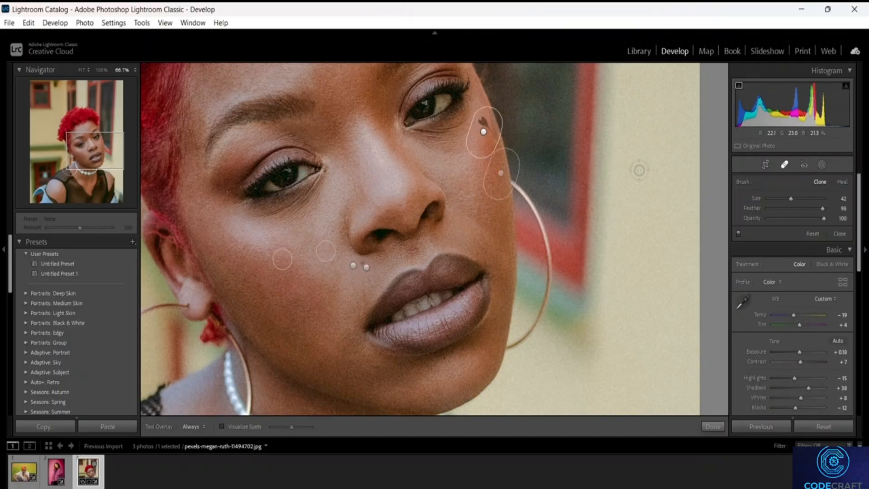
{"action": "left_click", "coordinate": [483, 129]}
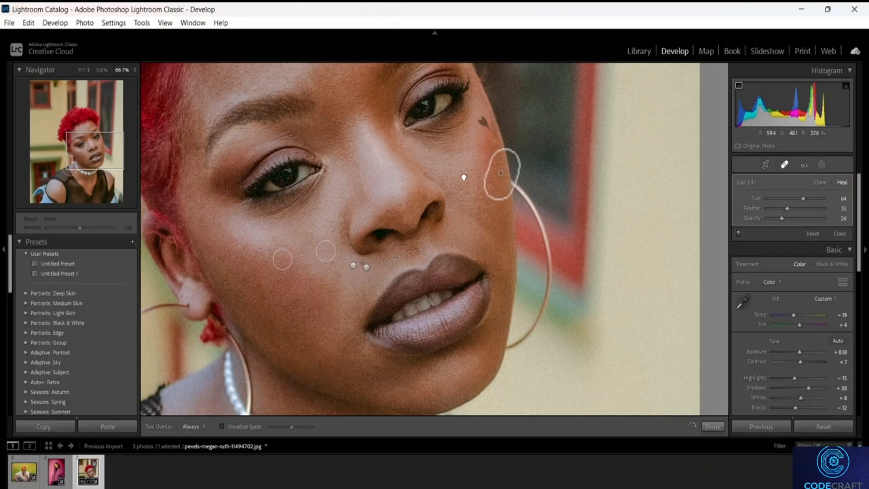
{"action": "left_click_drag", "start_coordinate": [483, 186], "coordinate": [475, 195]}
{"action": "left_click", "coordinate": [503, 173]}
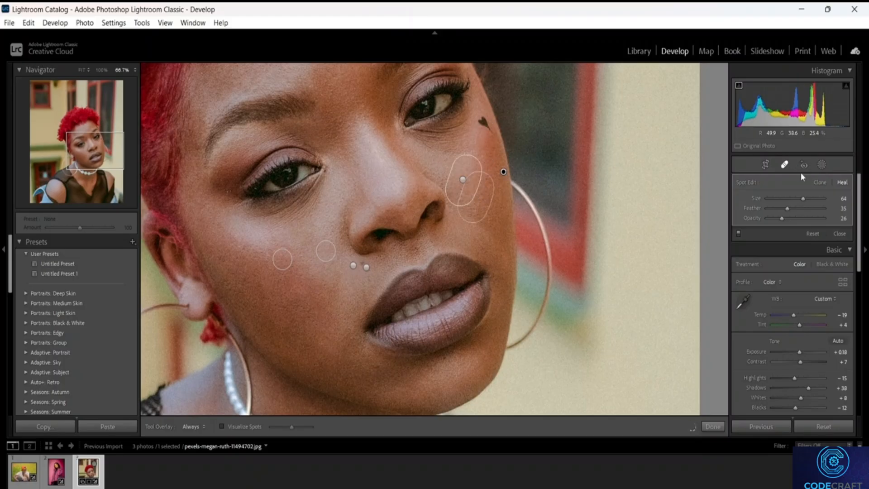
- Switch to Clone and cover the heart mark below the far eye at size 50, sampling skin just beneath it
{"action": "left_click", "coordinate": [818, 183]}
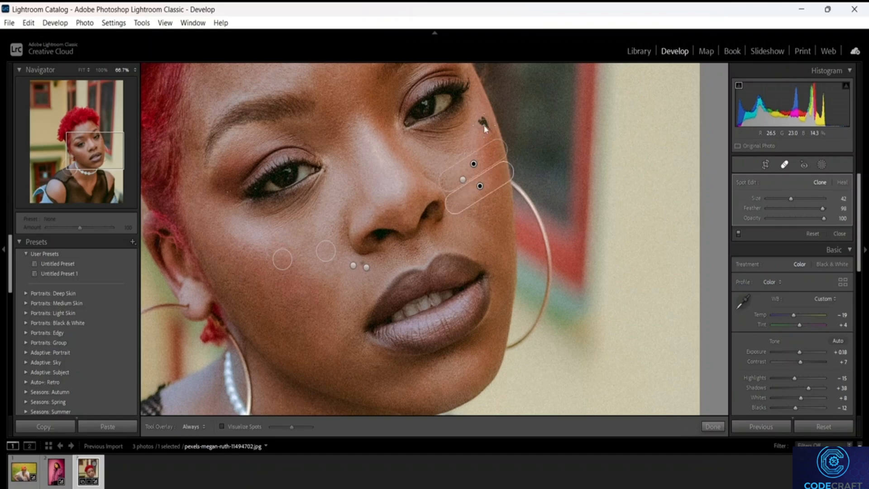
{"action": "scroll", "coordinate": [484, 126], "scroll_direction": "up", "scroll_amount": 3}
{"action": "left_click", "coordinate": [483, 125]}
{"action": "mouse_move", "coordinate": [474, 163]}
{"action": "left_mouse_down"}
{"action": "mouse_move", "coordinate": [376, 131]}
{"action": "mouse_move", "coordinate": [355, 113]}
{"action": "mouse_move", "coordinate": [369, 184]}
{"action": "mouse_move", "coordinate": [485, 164]}
{"action": "mouse_move", "coordinate": [492, 173]}
{"action": "mouse_move", "coordinate": [479, 165]}
{"action": "left_mouse_up"}
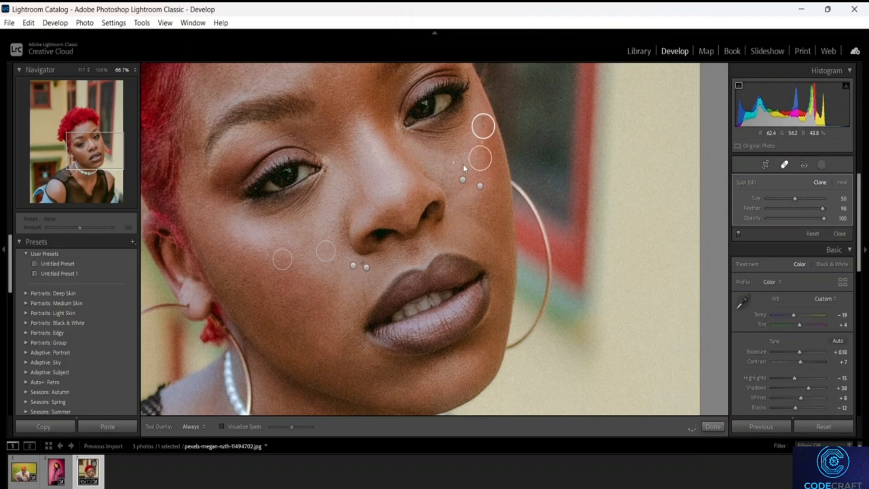
- Clone a larger patch at size 76 around the upper cheek, sample it from the lower cheek and finish Spot Removal
{"action": "left_click", "coordinate": [453, 162]}
{"action": "mouse_move", "coordinate": [455, 167]}
{"action": "left_mouse_down"}
{"action": "mouse_move", "coordinate": [491, 131]}
{"action": "mouse_move", "coordinate": [480, 133]}
{"action": "left_mouse_up"}
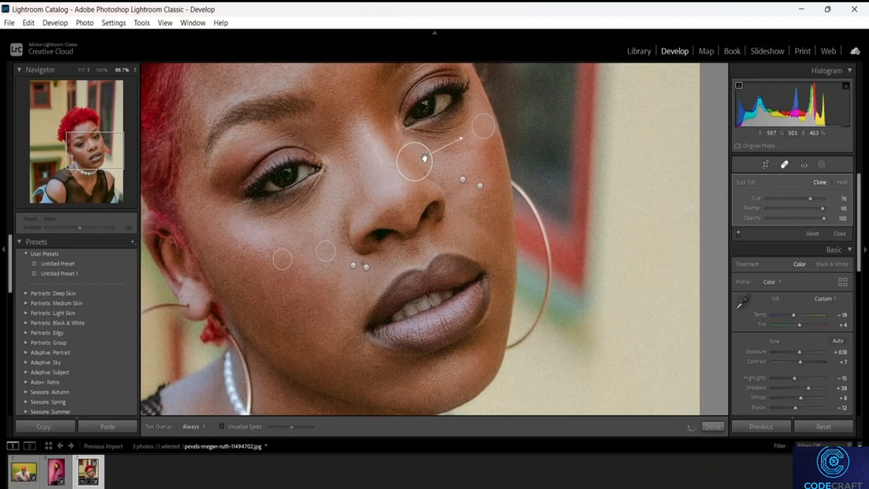
{"action": "mouse_move", "coordinate": [417, 159]}
{"action": "left_mouse_down"}
{"action": "mouse_move", "coordinate": [449, 167]}
{"action": "mouse_move", "coordinate": [496, 222]}
{"action": "left_mouse_up"}
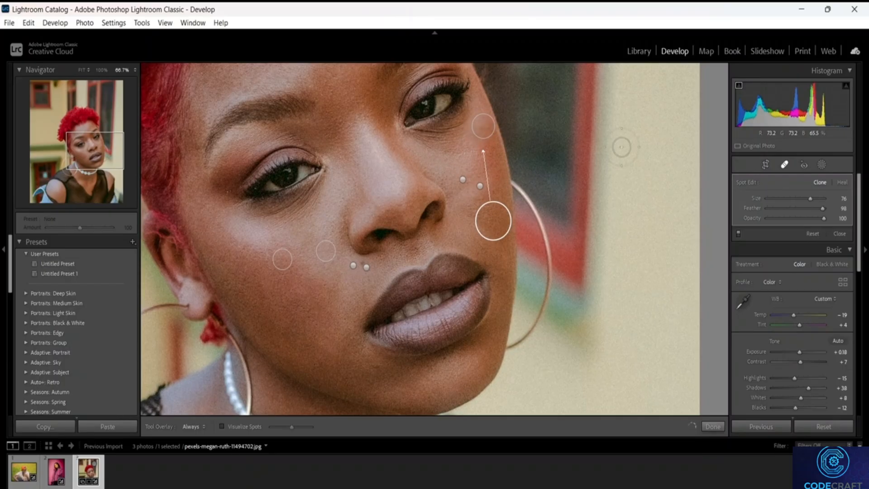
{"action": "left_click", "coordinate": [785, 164]}
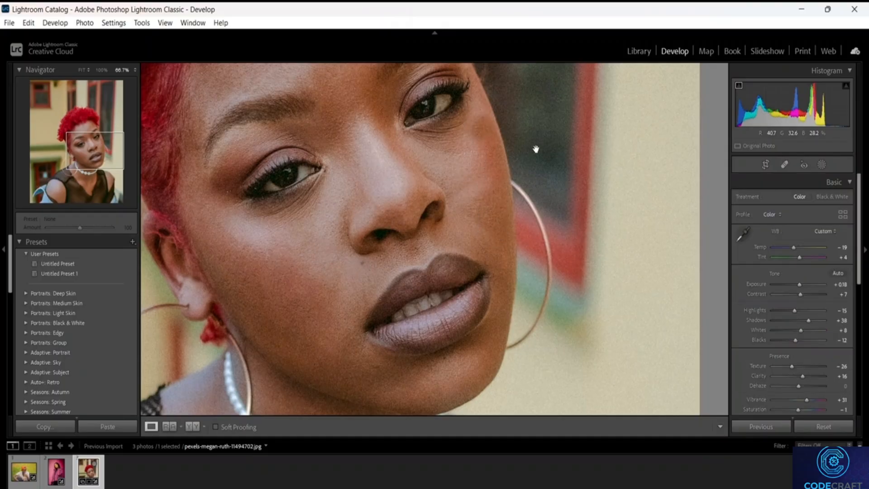
- Examine the retouched portrait from the hair down to the neckline at a lower zoom level
{"action": "scroll", "coordinate": [444, 159], "scroll_direction": "down", "scroll_amount": 10}
{"action": "scroll", "coordinate": [445, 159], "scroll_direction": "up", "scroll_amount": 8}
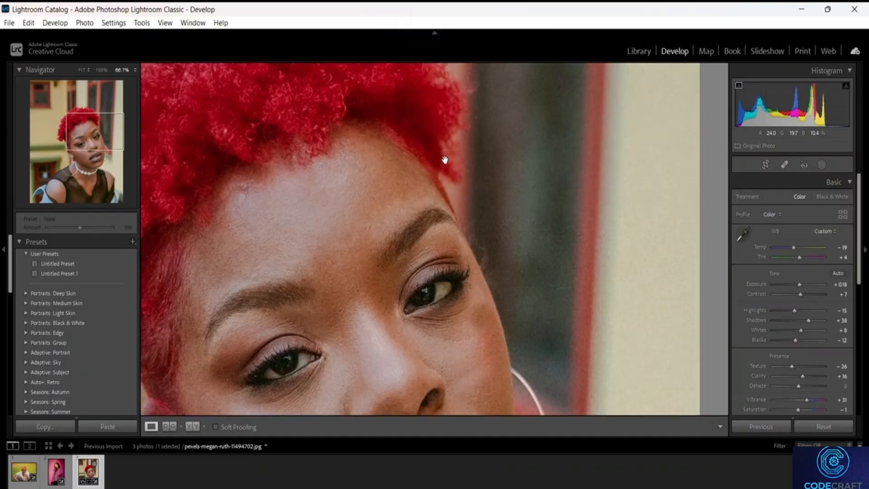
{"action": "key", "text": "ctrl+minus"}
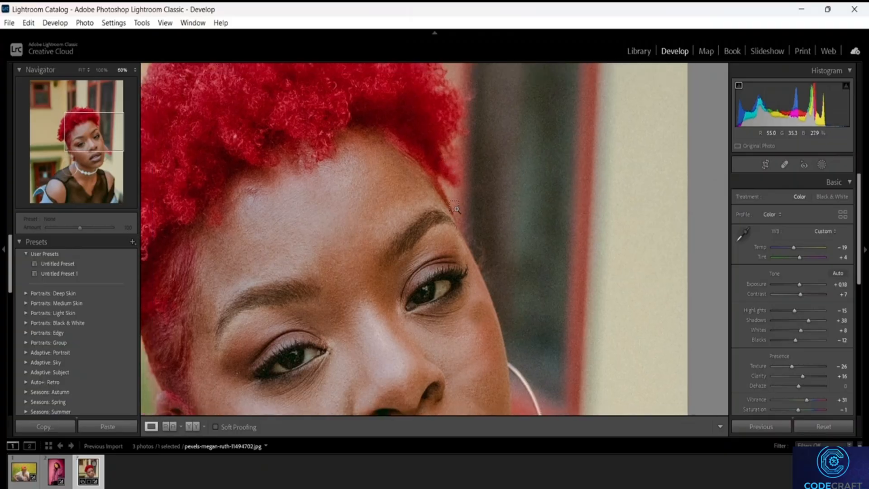
{"action": "scroll", "coordinate": [481, 266], "scroll_direction": "down", "scroll_amount": 5}
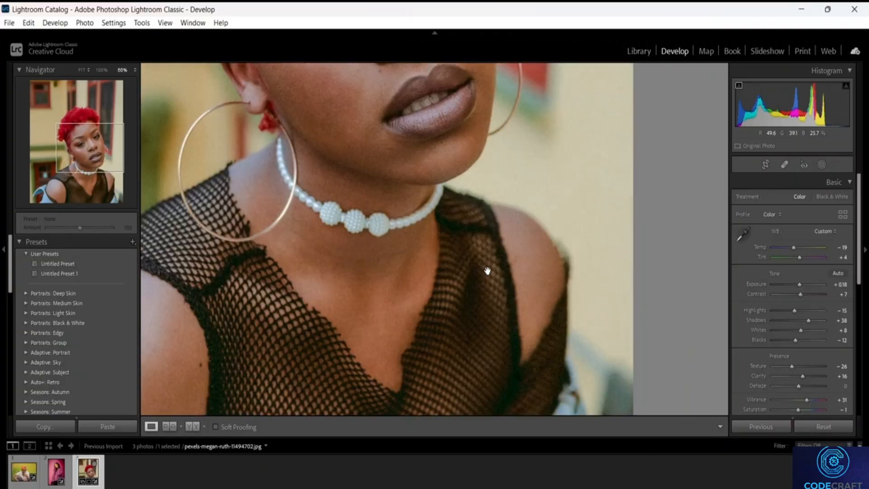
{"action": "scroll", "coordinate": [489, 252], "scroll_direction": "up", "scroll_amount": 8}
{"action": "scroll", "coordinate": [488, 255], "scroll_direction": "down", "scroll_amount": 5}
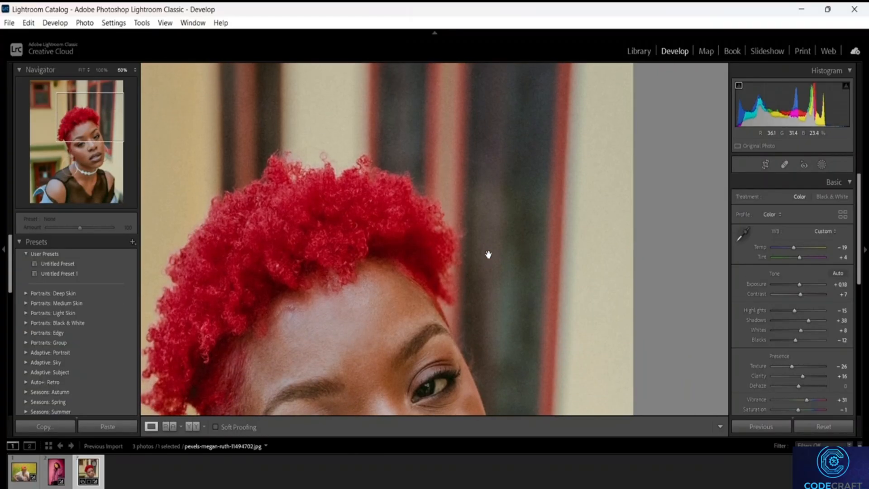
{"action": "scroll", "coordinate": [454, 290], "scroll_direction": "down", "scroll_amount": 3}
{"action": "scroll", "coordinate": [451, 145], "scroll_direction": "up", "scroll_amount": 1}
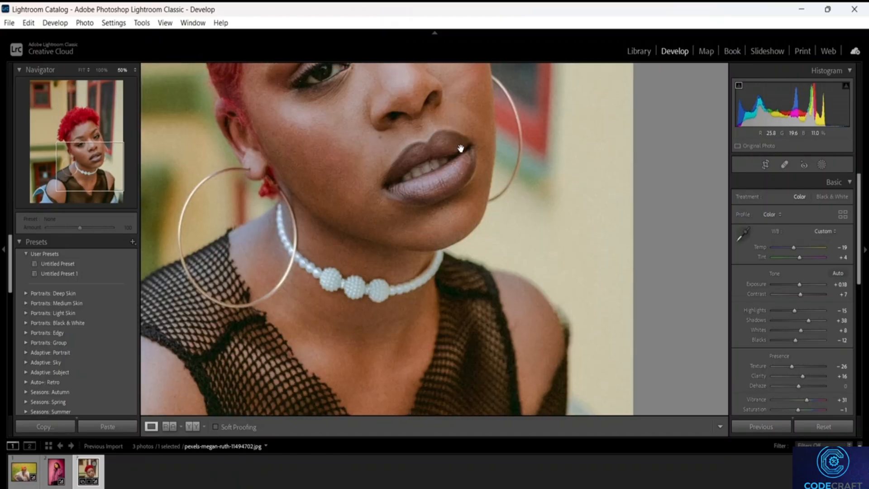
{"action": "scroll", "coordinate": [455, 137], "scroll_direction": "up", "scroll_amount": 1}
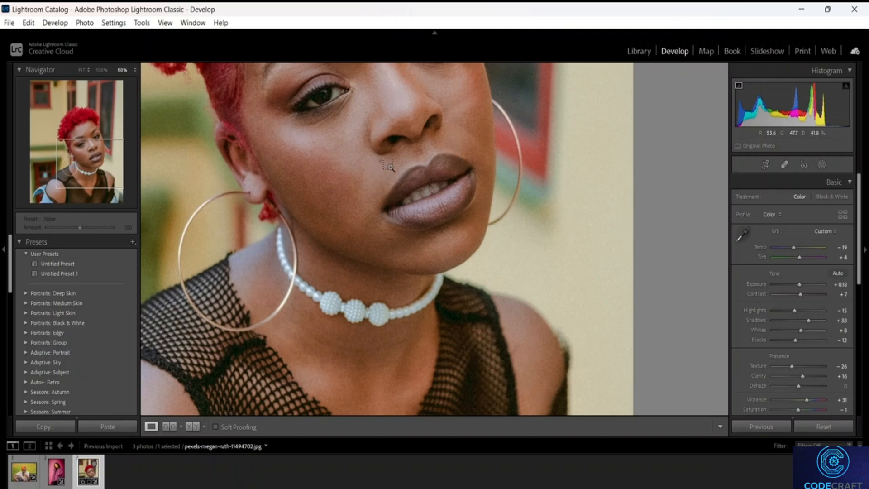
{"action": "scroll", "coordinate": [528, 157], "scroll_direction": "up", "scroll_amount": 1}
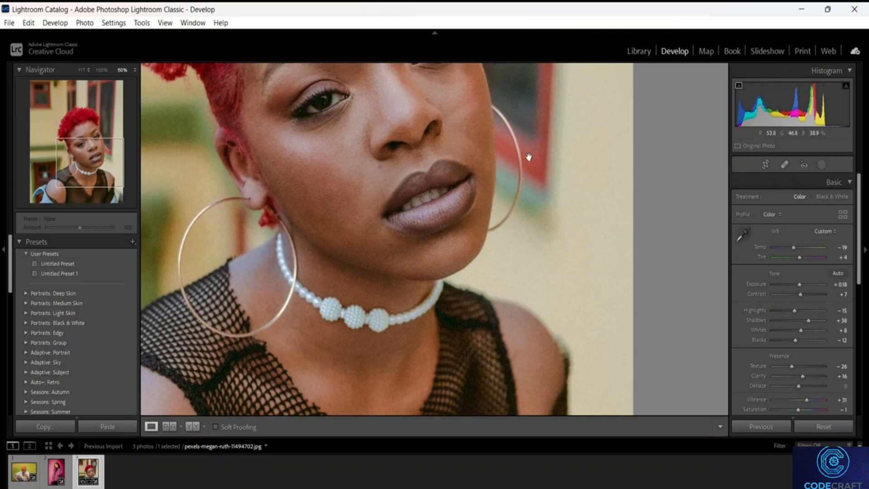
- Return to Spot Removal and move the two neighbouring healing patches beside the nose outward onto the cheek
{"action": "left_click", "coordinate": [784, 165]}
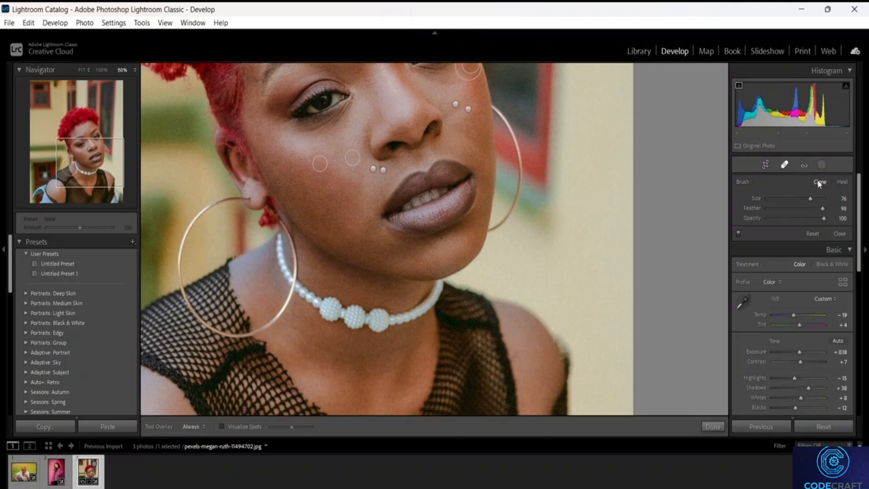
{"action": "left_click", "coordinate": [819, 182]}
{"action": "left_click", "coordinate": [373, 170]}
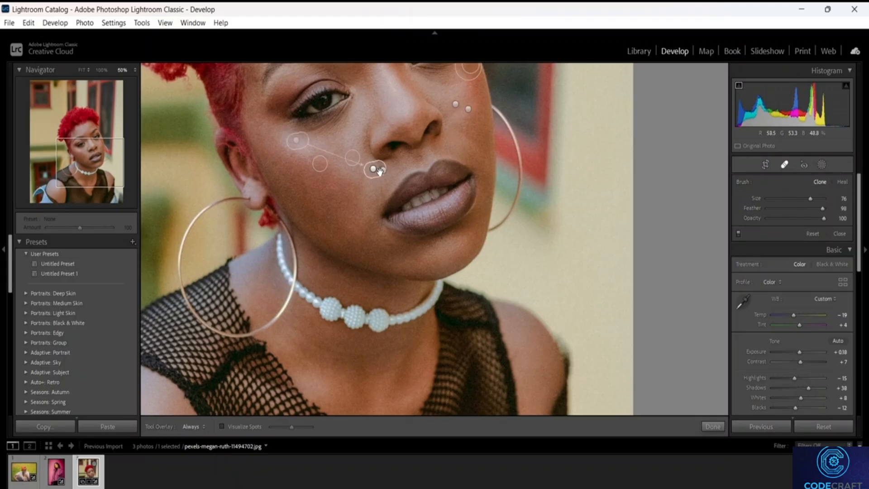
{"action": "left_click", "coordinate": [375, 169]}
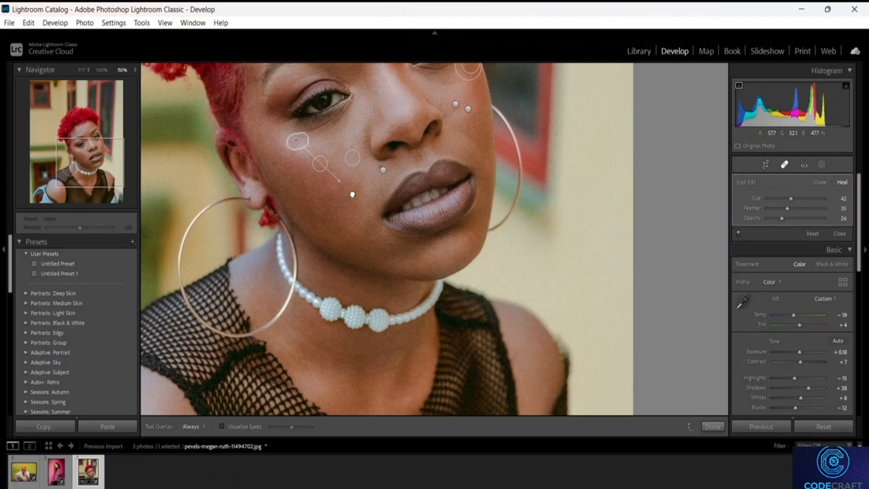
{"action": "left_click", "coordinate": [381, 171]}
{"action": "mouse_move", "coordinate": [381, 172]}
{"action": "left_mouse_down"}
{"action": "mouse_move", "coordinate": [337, 176]}
{"action": "mouse_move", "coordinate": [347, 177]}
{"action": "left_mouse_up"}
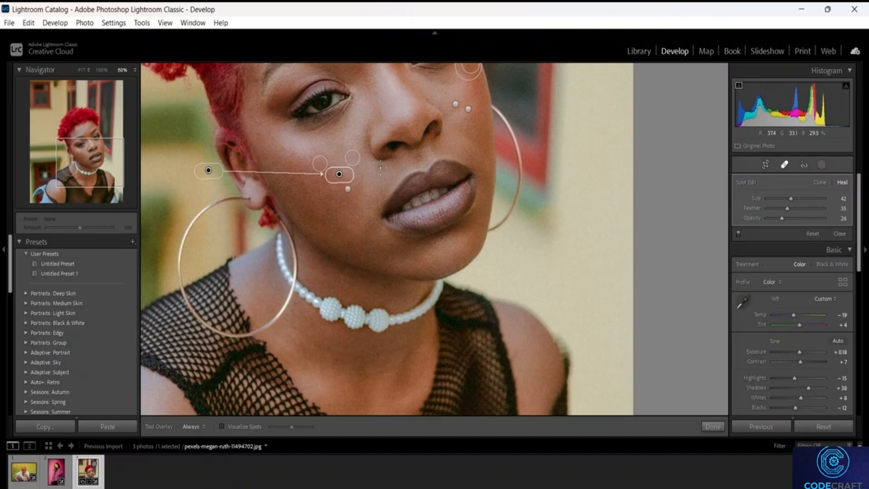
- Heal the small remaining mark beside the nose at size 41, feather 98 and opacity 100, and finish Spot Removal
{"action": "left_click", "coordinate": [380, 168]}
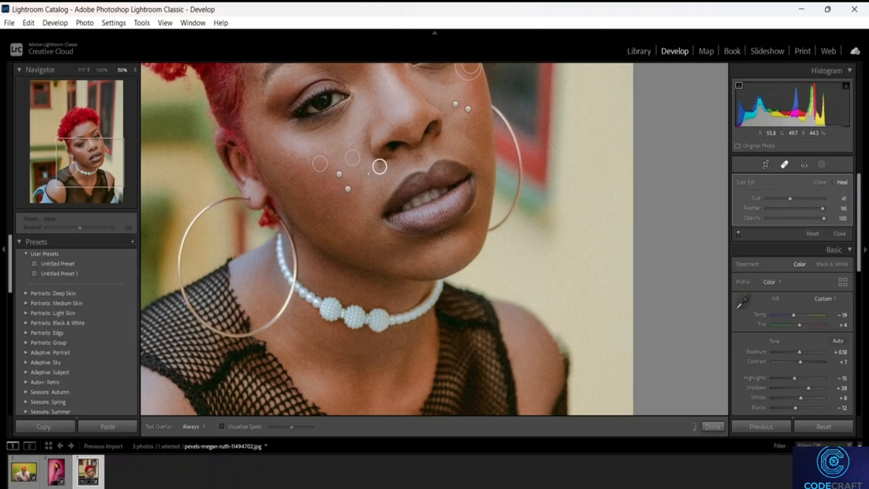
{"action": "left_click", "coordinate": [379, 166]}
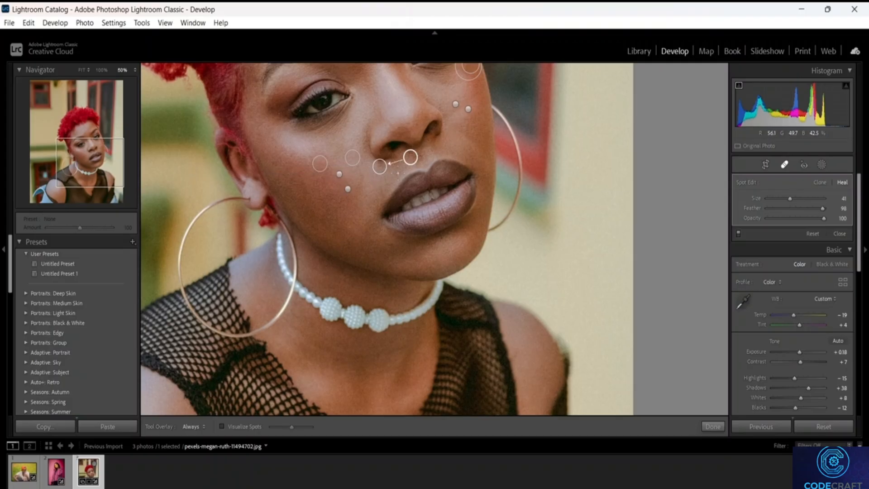
{"action": "left_click", "coordinate": [784, 164]}
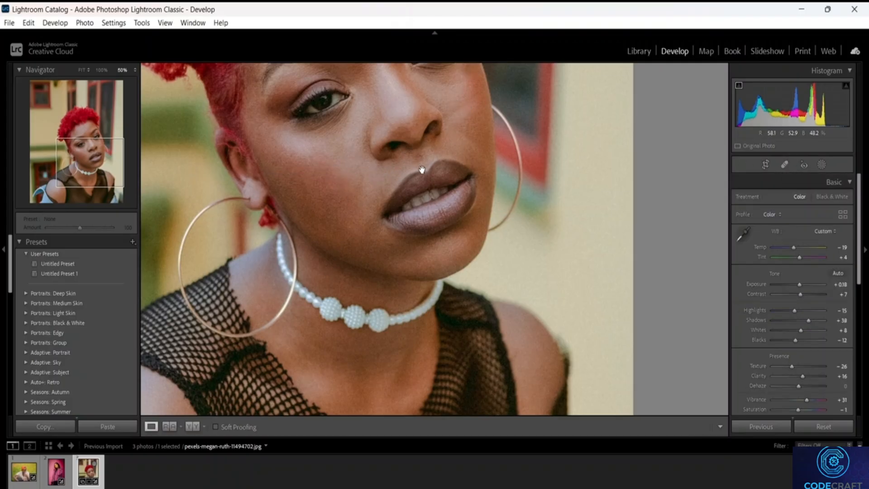
- Examine the retouched portrait from the hair down to the shoulders at 50% and 25% zoom
{"action": "scroll", "coordinate": [421, 169], "scroll_direction": "down", "scroll_amount": 3}
{"action": "scroll", "coordinate": [422, 169], "scroll_direction": "up", "scroll_amount": 2}
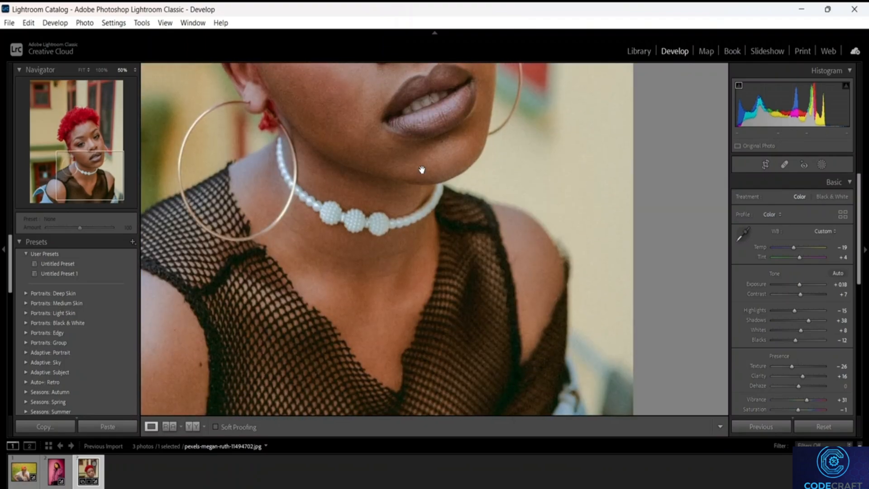
{"action": "scroll", "coordinate": [421, 169], "scroll_direction": "up", "scroll_amount": 5}
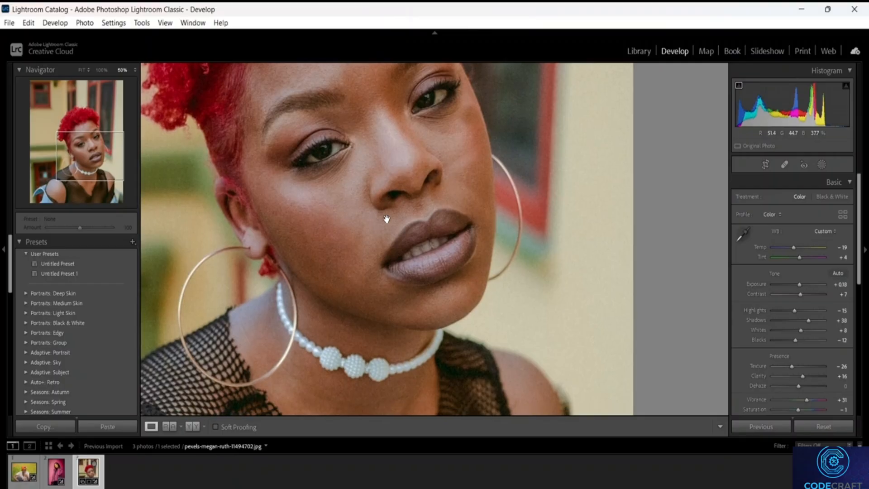
{"action": "scroll", "coordinate": [386, 219], "scroll_direction": "up", "scroll_amount": 10}
{"action": "scroll", "coordinate": [386, 219], "scroll_direction": "down", "scroll_amount": 3}
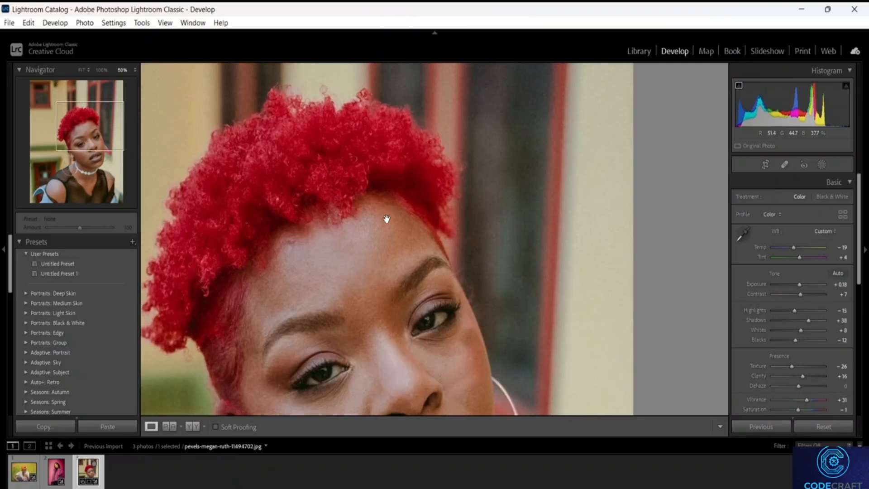
{"action": "left_click", "coordinate": [135, 70]}
{"action": "left_click", "coordinate": [101, 112]}
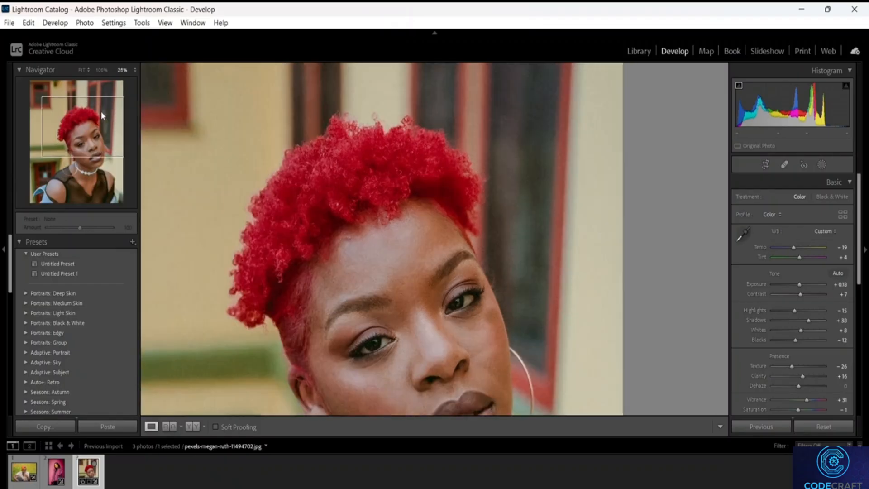
{"action": "scroll", "coordinate": [503, 305], "scroll_direction": "down", "scroll_amount": 5}
{"action": "scroll", "coordinate": [503, 305], "scroll_direction": "up", "scroll_amount": 5}
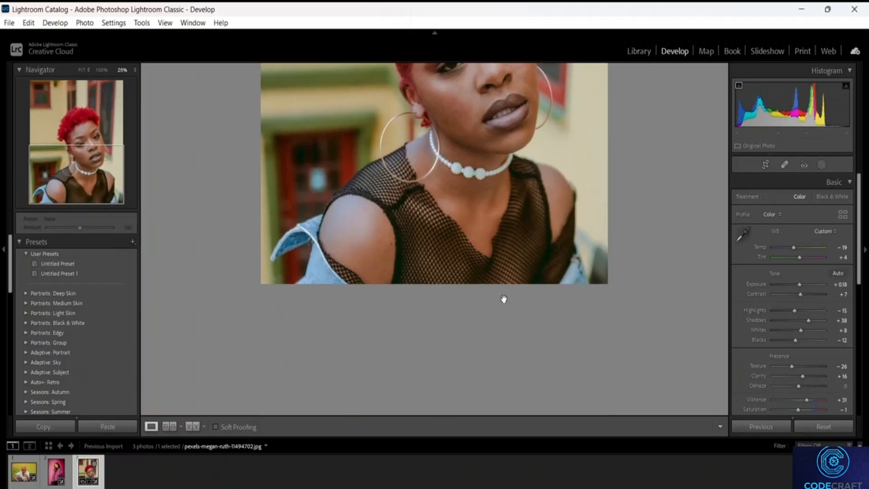
{"action": "scroll", "coordinate": [504, 297], "scroll_direction": "down", "scroll_amount": 5}
{"action": "scroll", "coordinate": [504, 295], "scroll_direction": "up", "scroll_amount": 1}
{"action": "scroll", "coordinate": [504, 294], "scroll_direction": "up", "scroll_amount": 2}
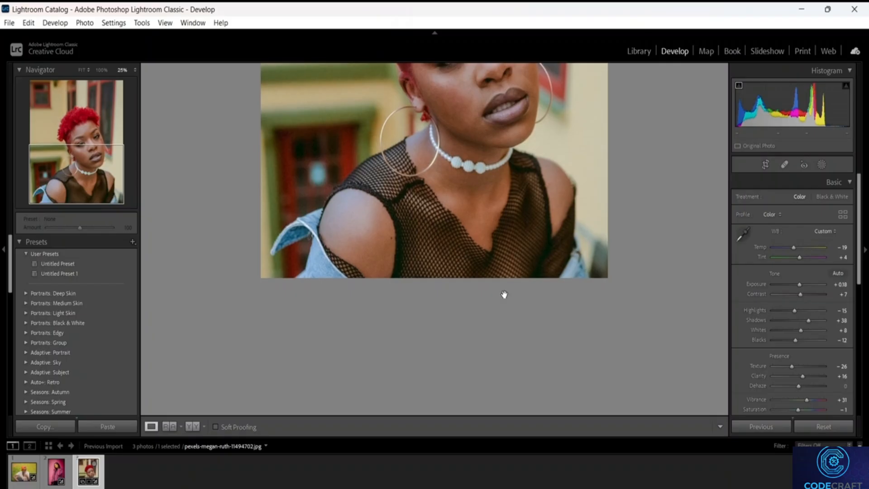
{"action": "scroll", "coordinate": [504, 294], "scroll_direction": "up", "scroll_amount": 1}
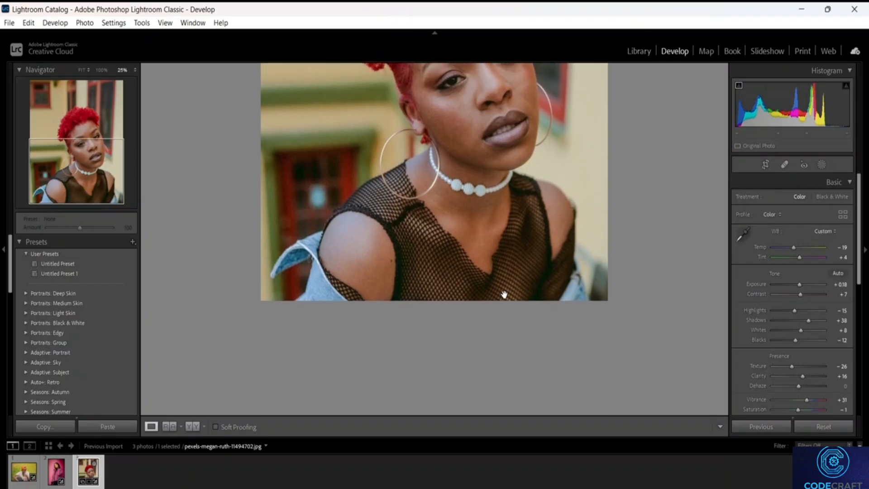
{"action": "scroll", "coordinate": [504, 294], "scroll_direction": "up", "scroll_amount": 10}
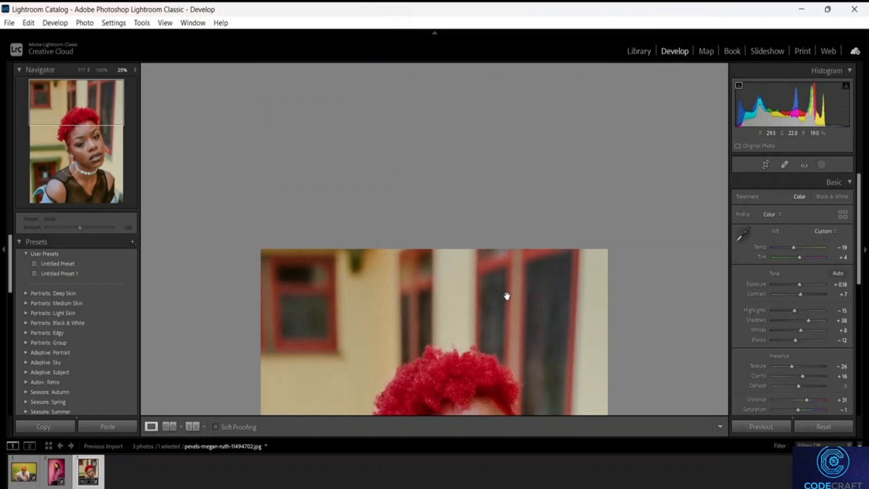
{"action": "scroll", "coordinate": [507, 295], "scroll_direction": "down", "scroll_amount": 10}
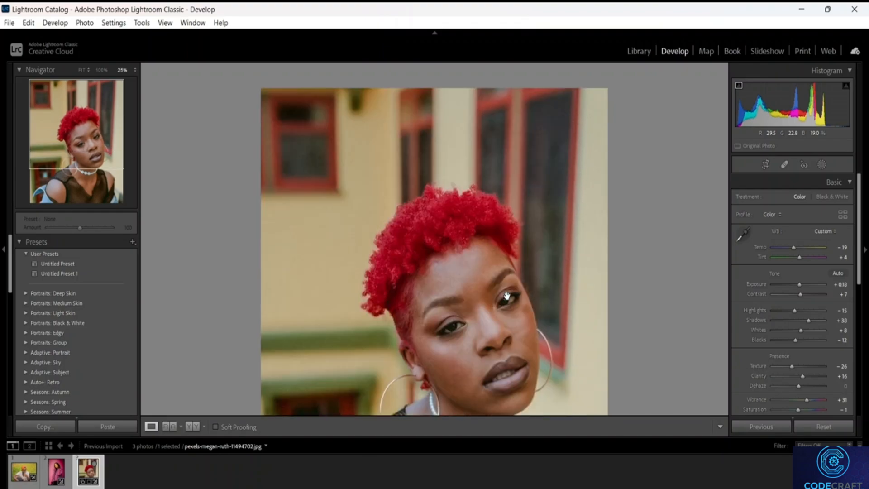
- Create a Select Subject mask on the woman and show the whole photo at 12.5% zoom
{"action": "left_click", "coordinate": [822, 165]}
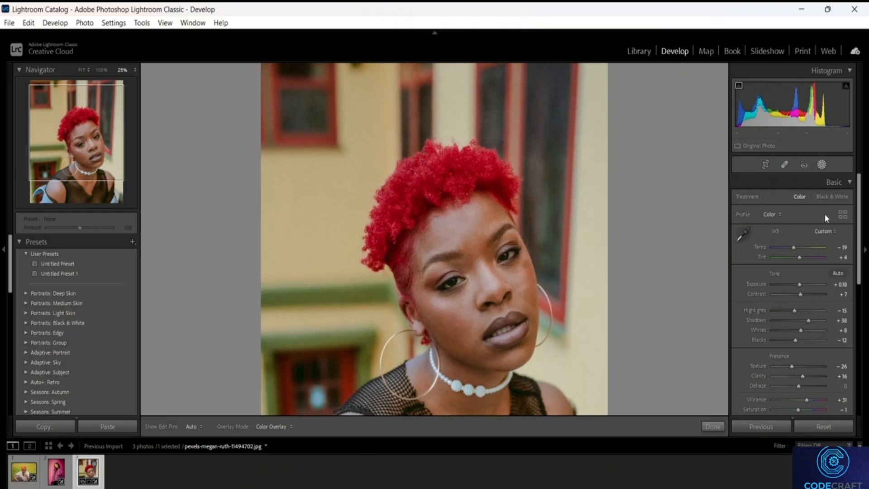
{"action": "left_click", "coordinate": [821, 166]}
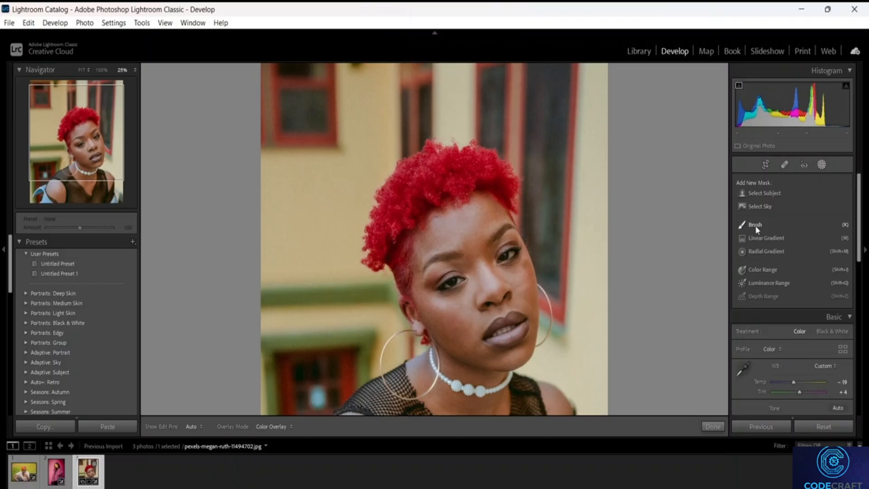
{"action": "left_click", "coordinate": [764, 196]}
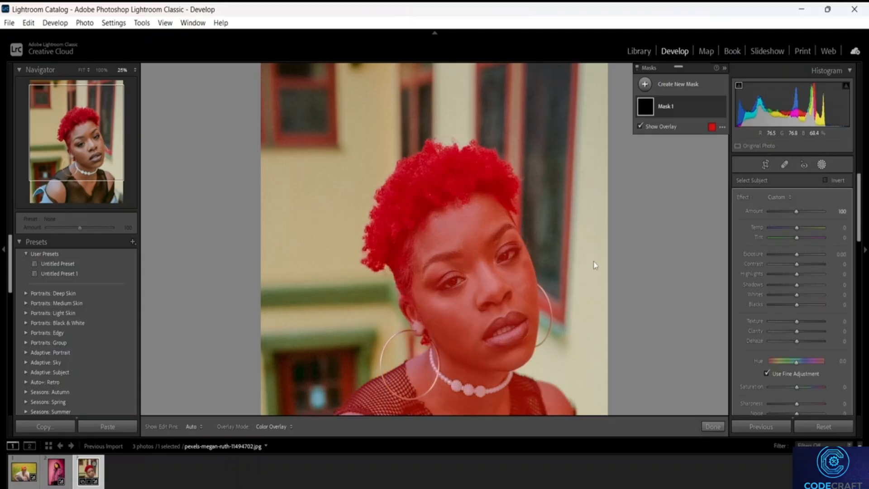
{"action": "scroll", "coordinate": [470, 247], "scroll_direction": "down", "scroll_amount": 2}
{"action": "scroll", "coordinate": [482, 245], "scroll_direction": "down", "scroll_amount": 10}
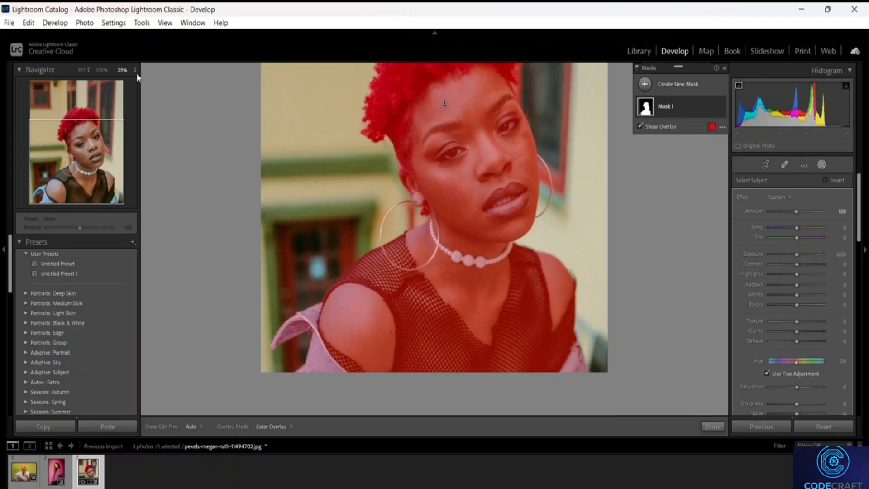
{"action": "left_click", "coordinate": [122, 69]}
{"action": "left_click", "coordinate": [121, 95]}
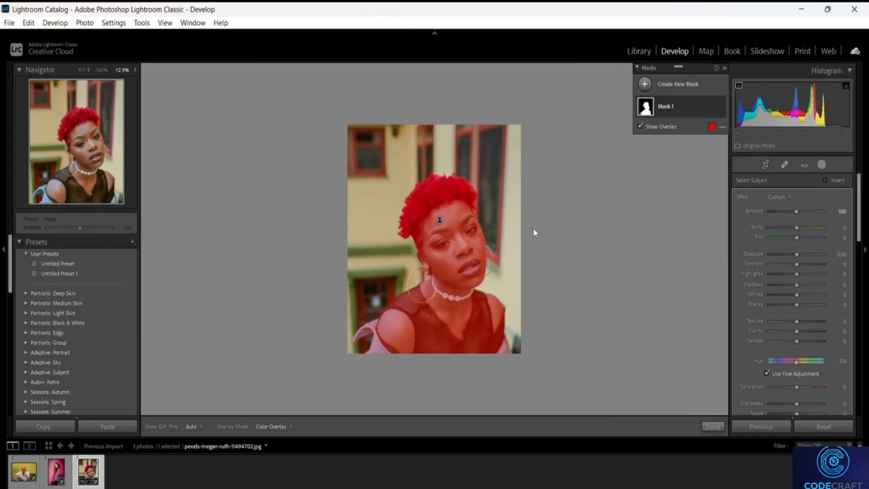
- Set the subject mask's Amount to 157 and view the overlay colour settings without changing them
{"action": "left_click_drag", "start_coordinate": [803, 214], "coordinate": [808, 214]}
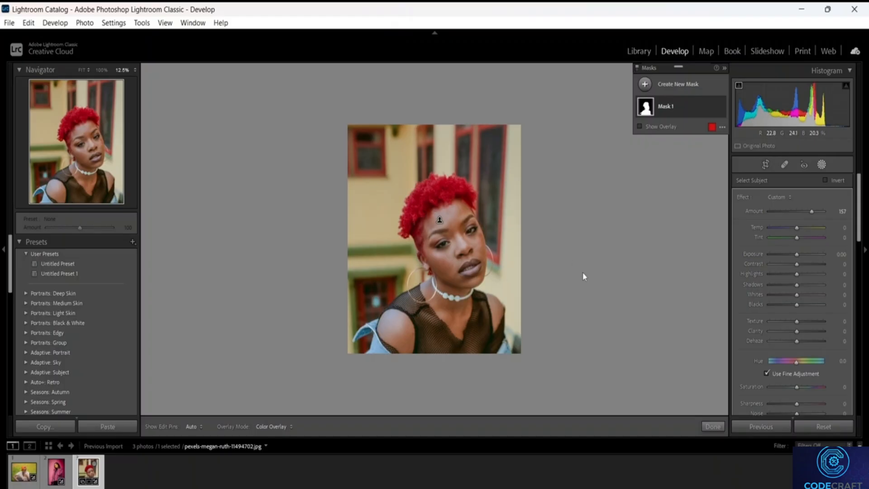
{"action": "left_click", "coordinate": [711, 127]}
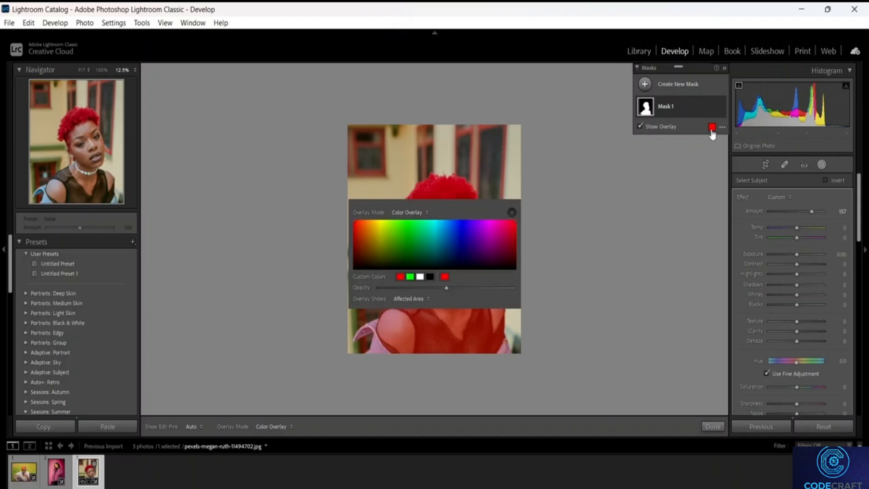
{"action": "left_click", "coordinate": [512, 212]}
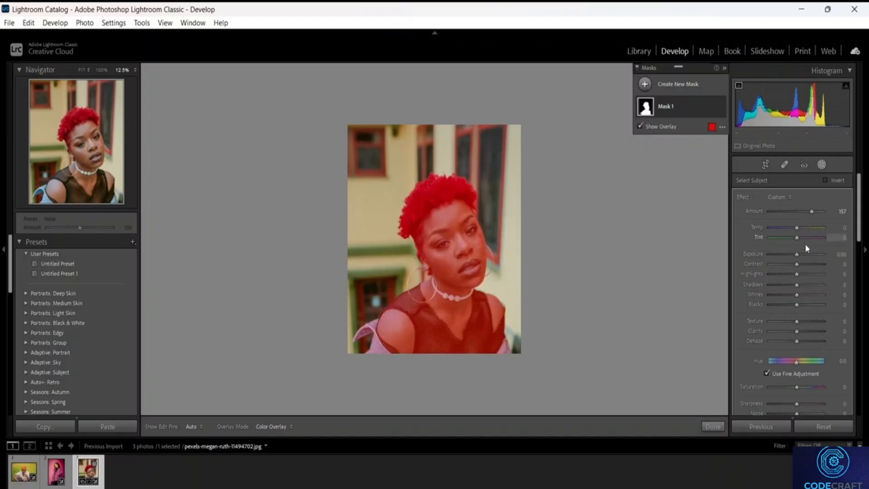
- Set the subject mask's Exposure to −1.18, Contrast to 36, Highlights to −33, Shadows to 65, Whites to −14 and Blacks to 43
{"action": "left_click_drag", "start_coordinate": [795, 259], "coordinate": [788, 257]}
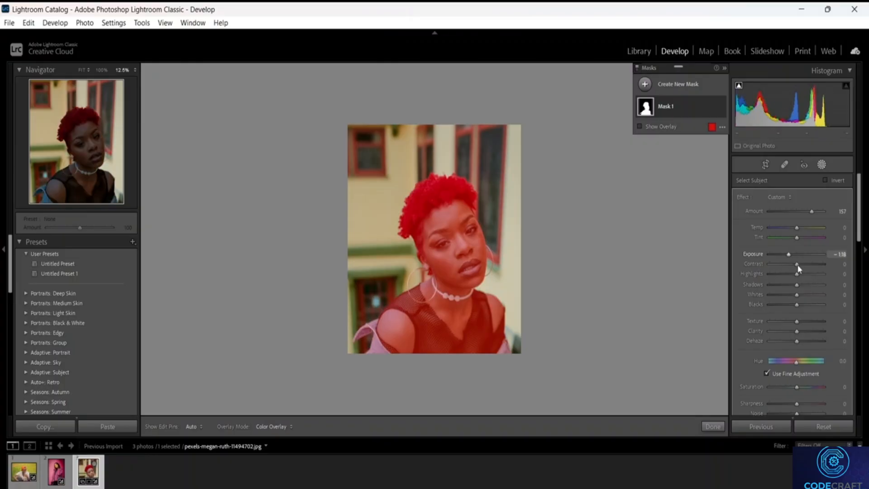
{"action": "left_click", "coordinate": [806, 264]}
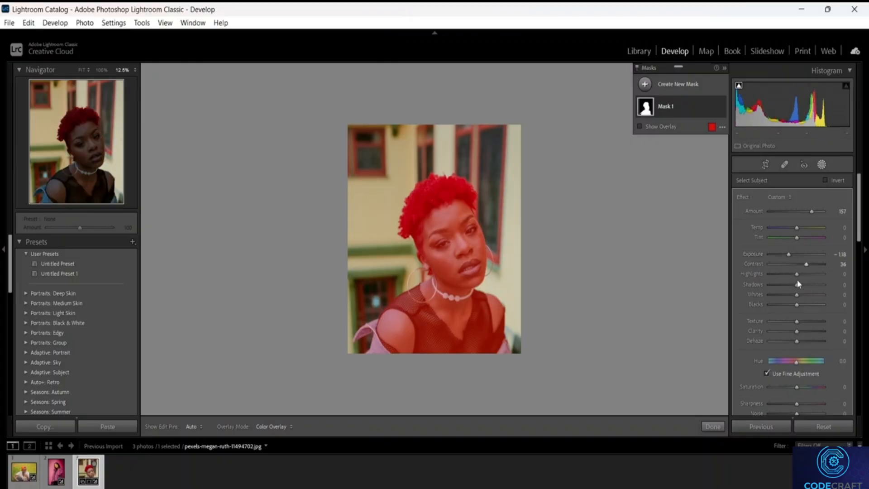
{"action": "left_click_drag", "start_coordinate": [797, 289], "coordinate": [804, 287]}
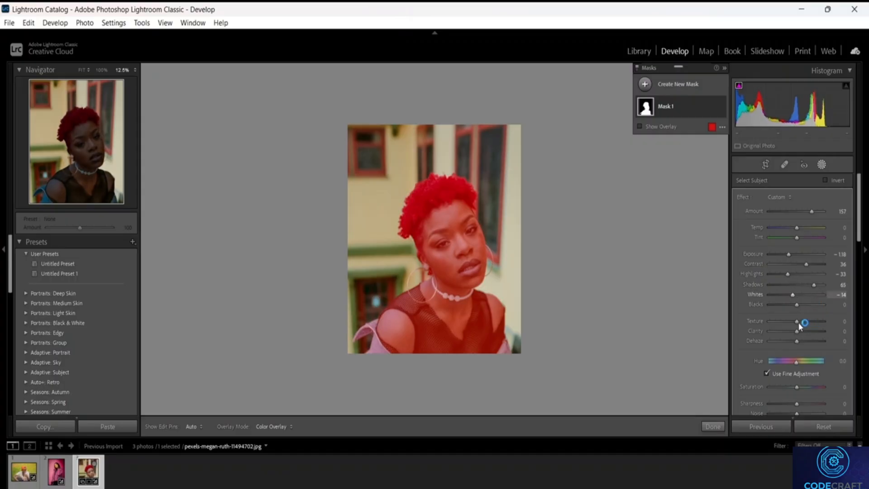
{"action": "left_click_drag", "start_coordinate": [800, 325], "coordinate": [791, 325]}
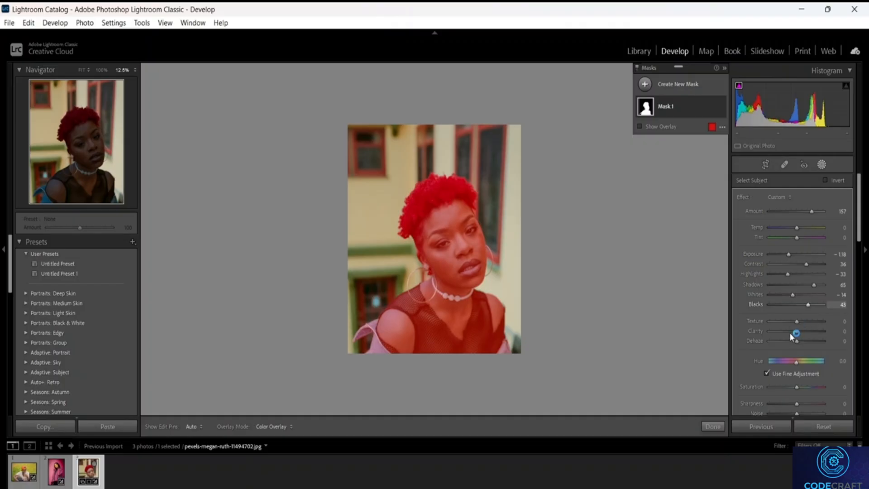
- Set the subject mask's Texture to −43, Clarity to 33 and Dehaze to 26
{"action": "left_click_drag", "start_coordinate": [795, 322], "coordinate": [783, 322]}
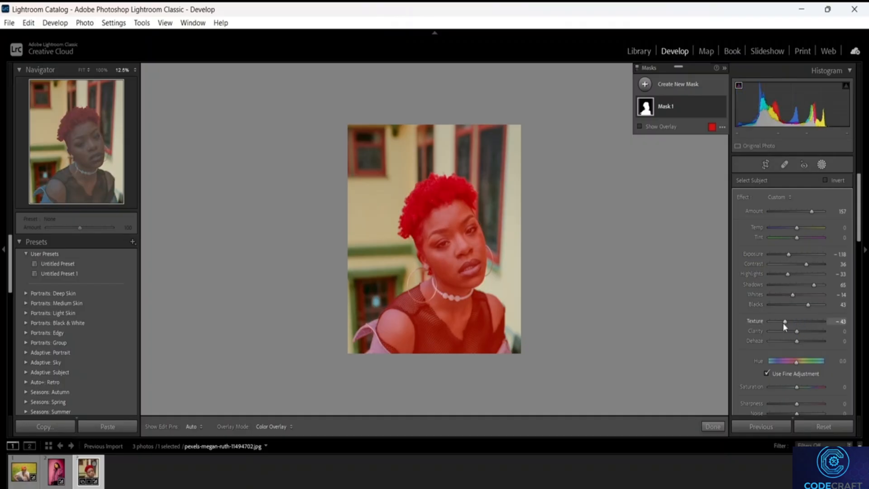
{"action": "left_click", "coordinate": [805, 331]}
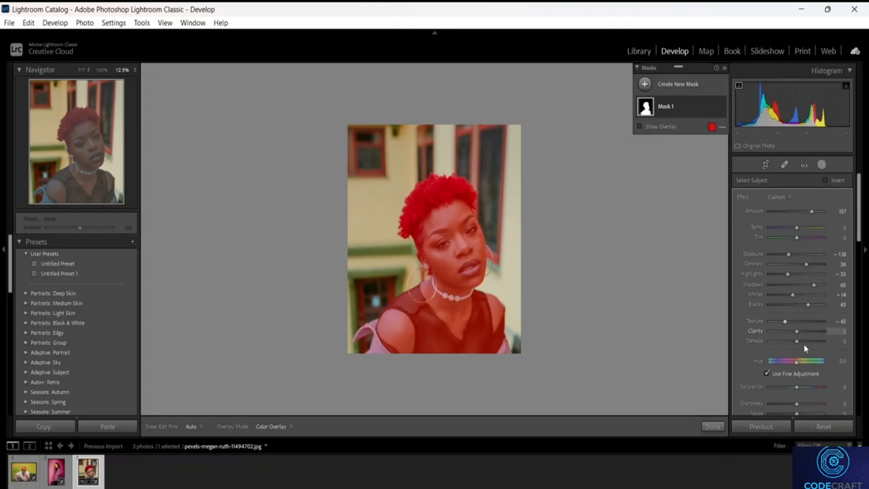
{"action": "left_click", "coordinate": [803, 342]}
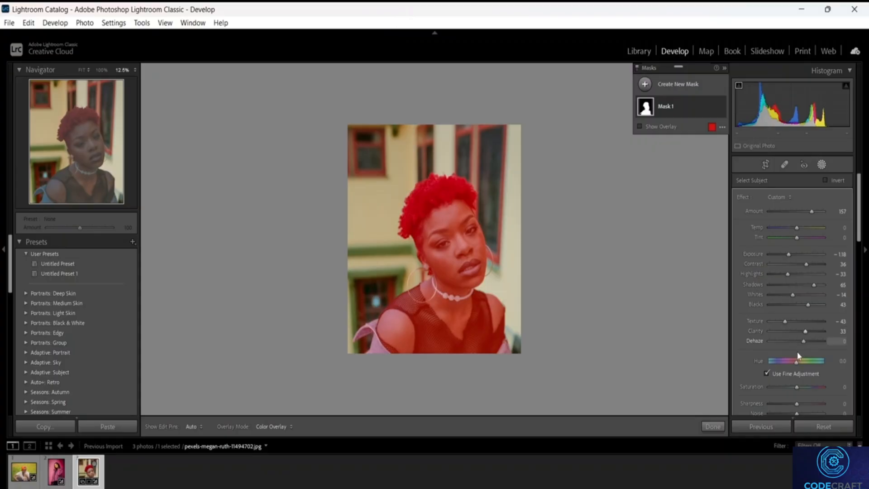
- Readjust the subject mask to Shadows 6, Texture −3, Amount 121, Contrast 1 and Exposure 0.64, and finish masking
{"action": "scroll", "coordinate": [785, 374], "scroll_direction": "down", "scroll_amount": 2}
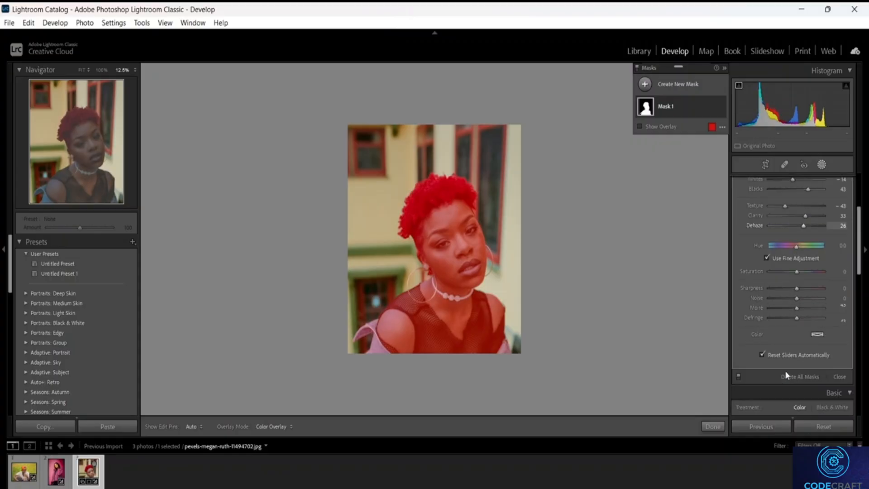
{"action": "scroll", "coordinate": [784, 374], "scroll_direction": "down", "scroll_amount": 1}
{"action": "scroll", "coordinate": [785, 374], "scroll_direction": "up", "scroll_amount": 3}
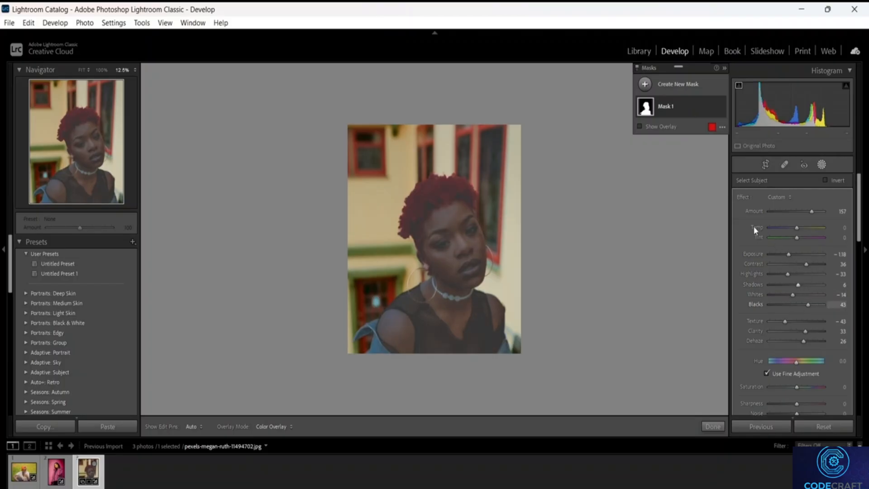
{"action": "left_click_drag", "start_coordinate": [791, 321], "coordinate": [796, 322]}
{"action": "left_click", "coordinate": [802, 212]}
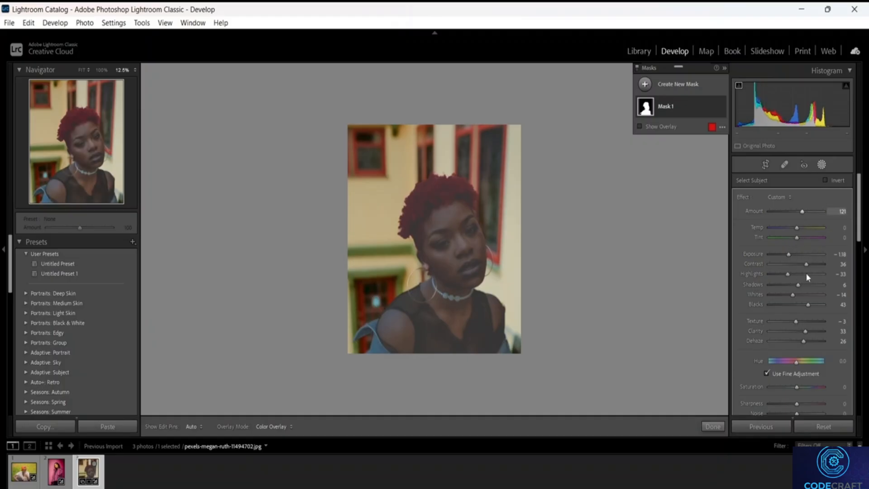
{"action": "left_click_drag", "start_coordinate": [806, 264], "coordinate": [796, 264]}
{"action": "left_click", "coordinate": [804, 254]}
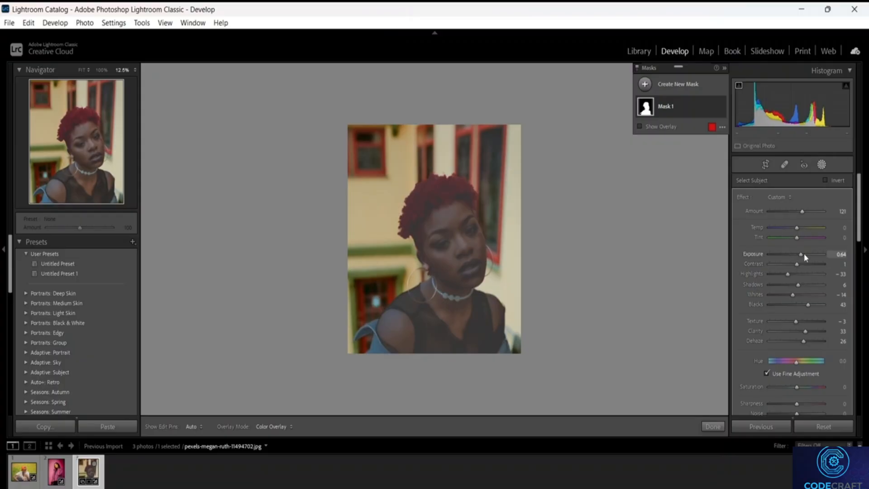
{"action": "left_click", "coordinate": [713, 427]}
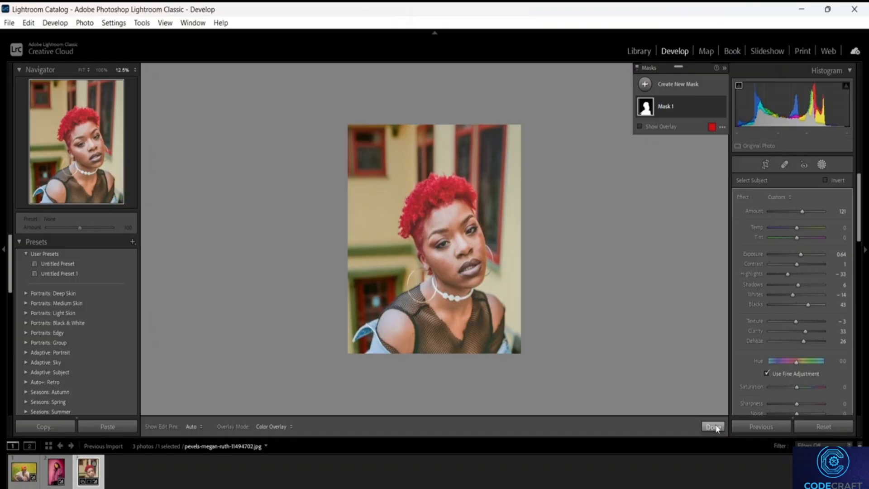